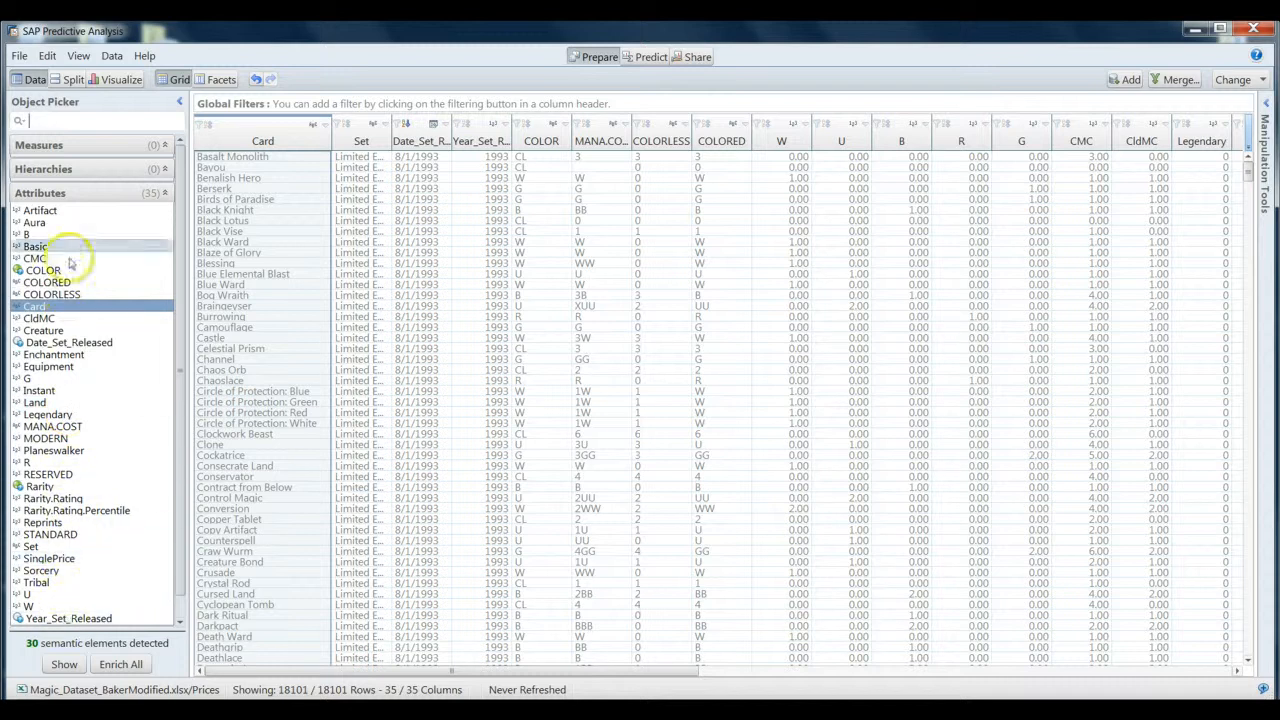
Create a time hierarchy from the Date_Set_Released attribute and review its new columns across the card rows
scroll(176, 210, down, 1)
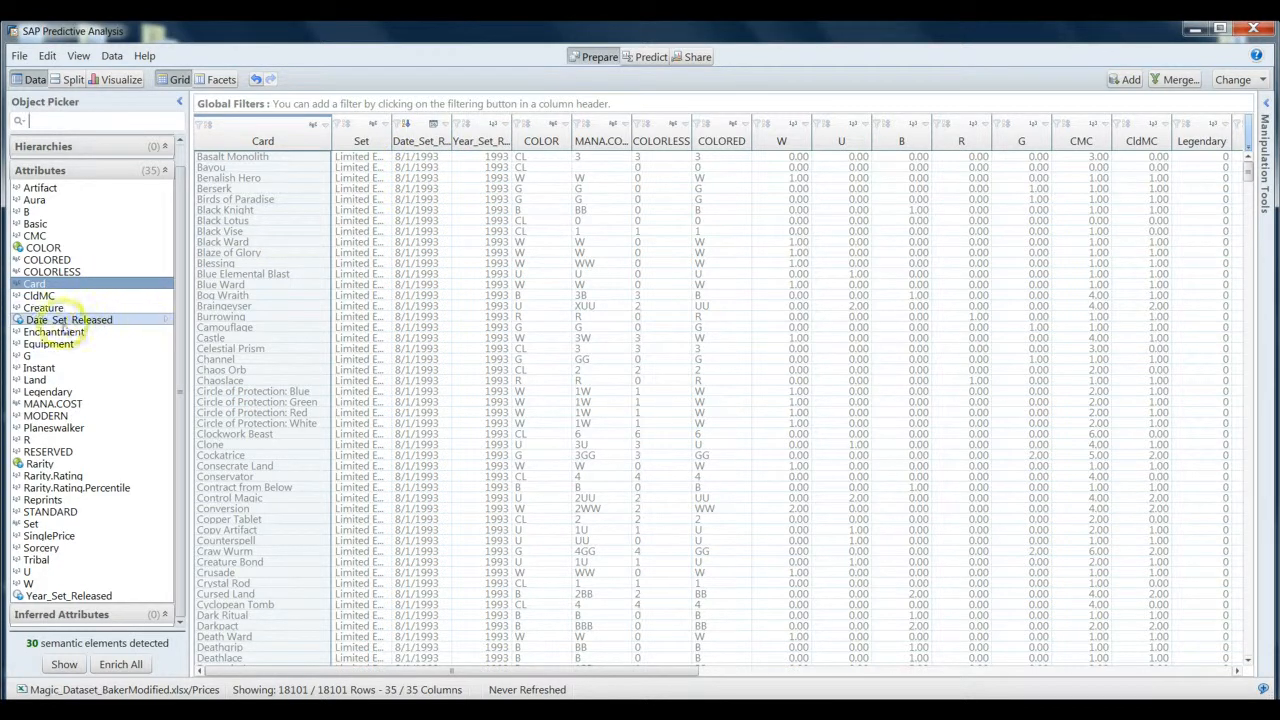
click(167, 320)
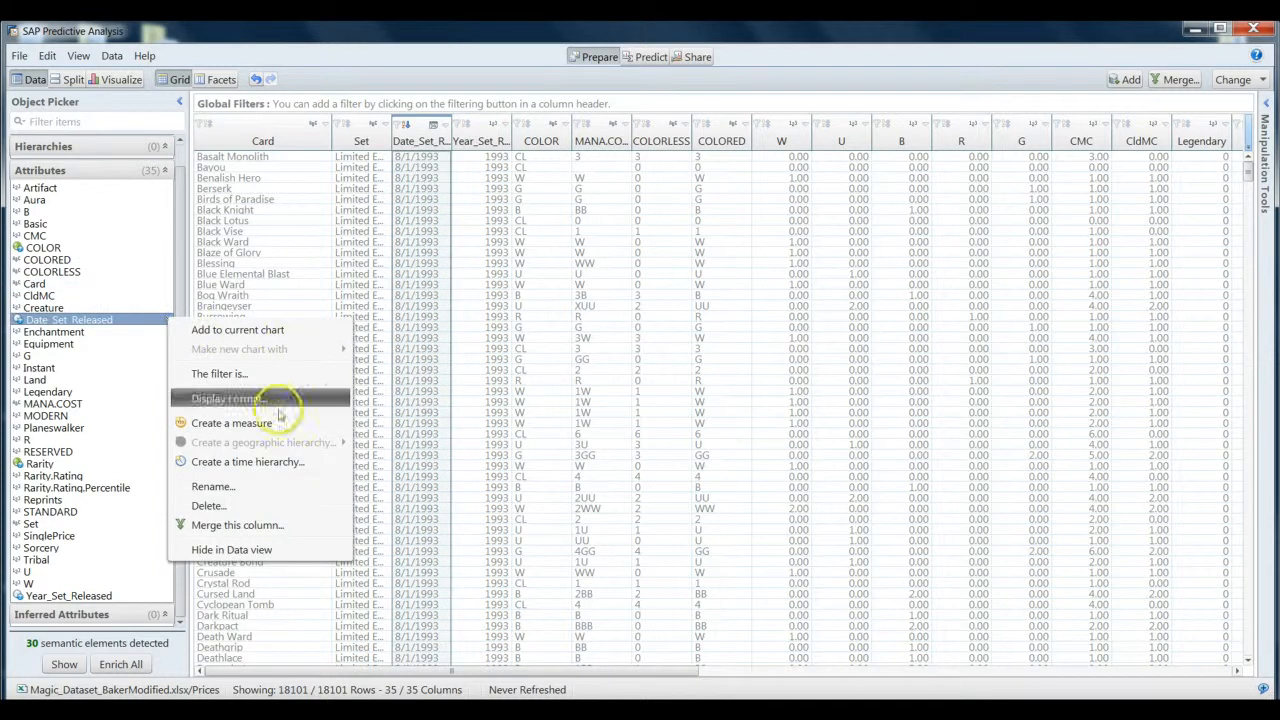
click(264, 464)
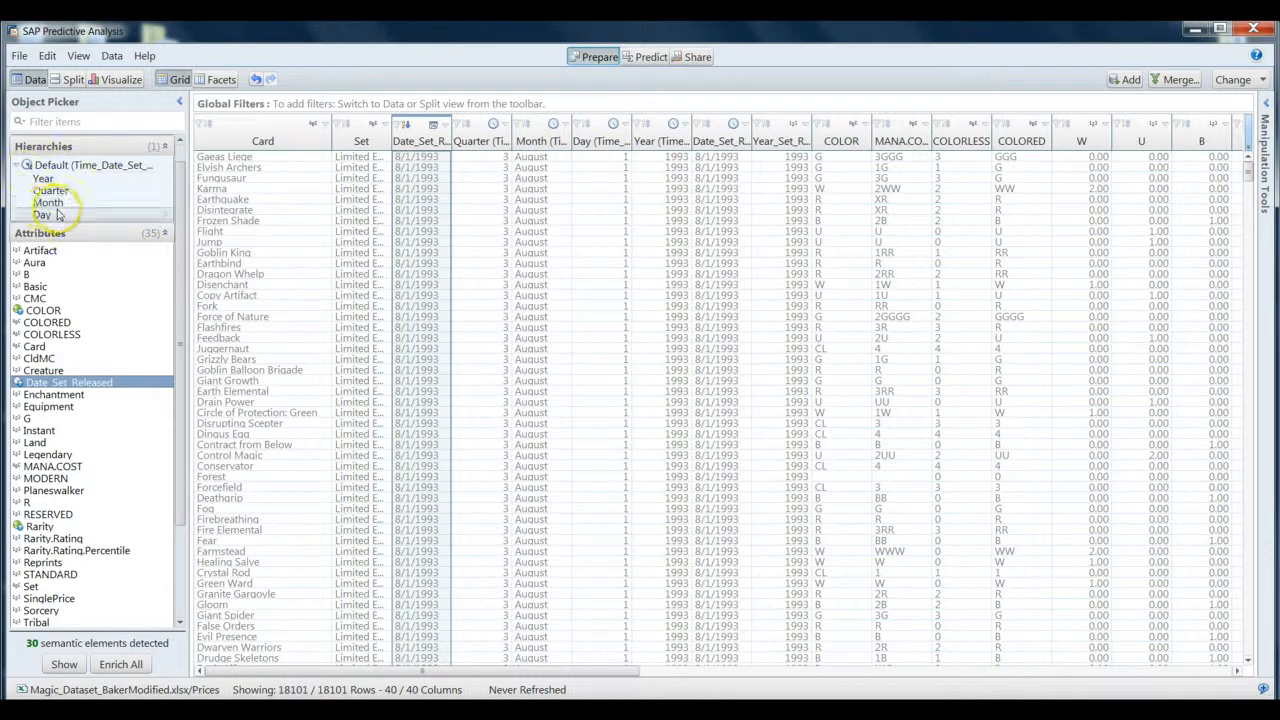
scroll(170, 190, up, 1)
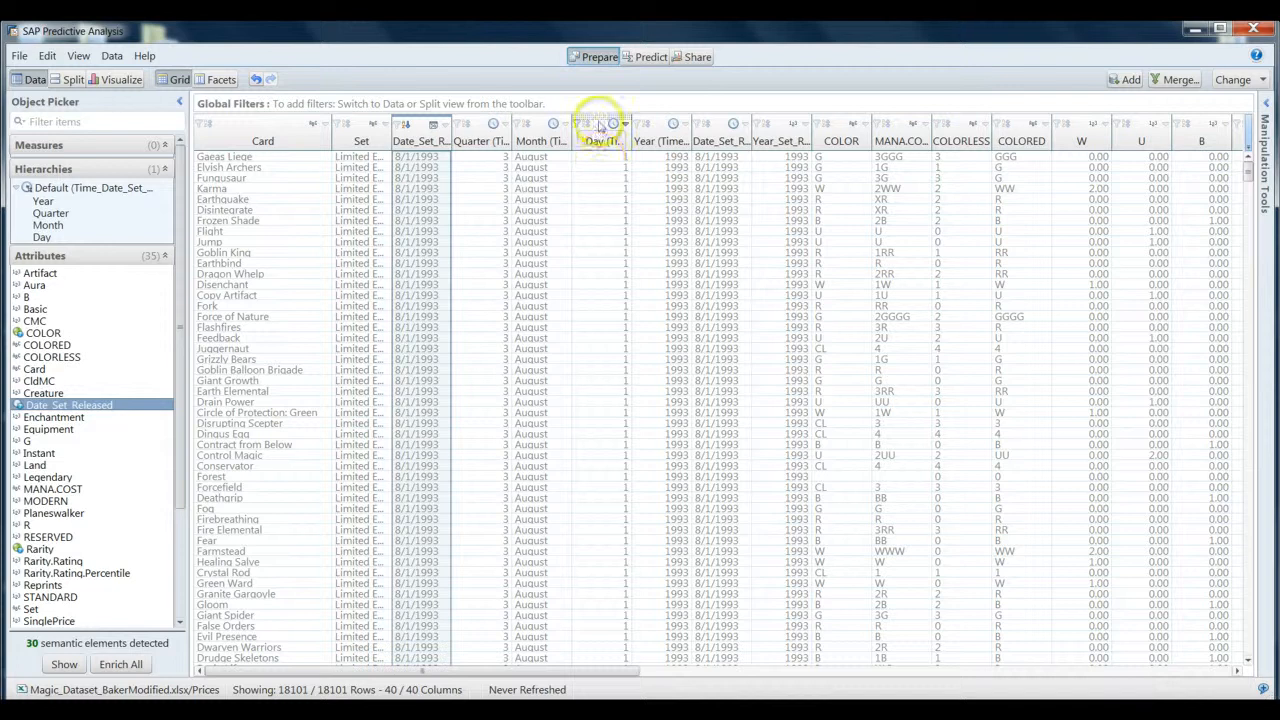
drag(1249, 176, 1246, 200)
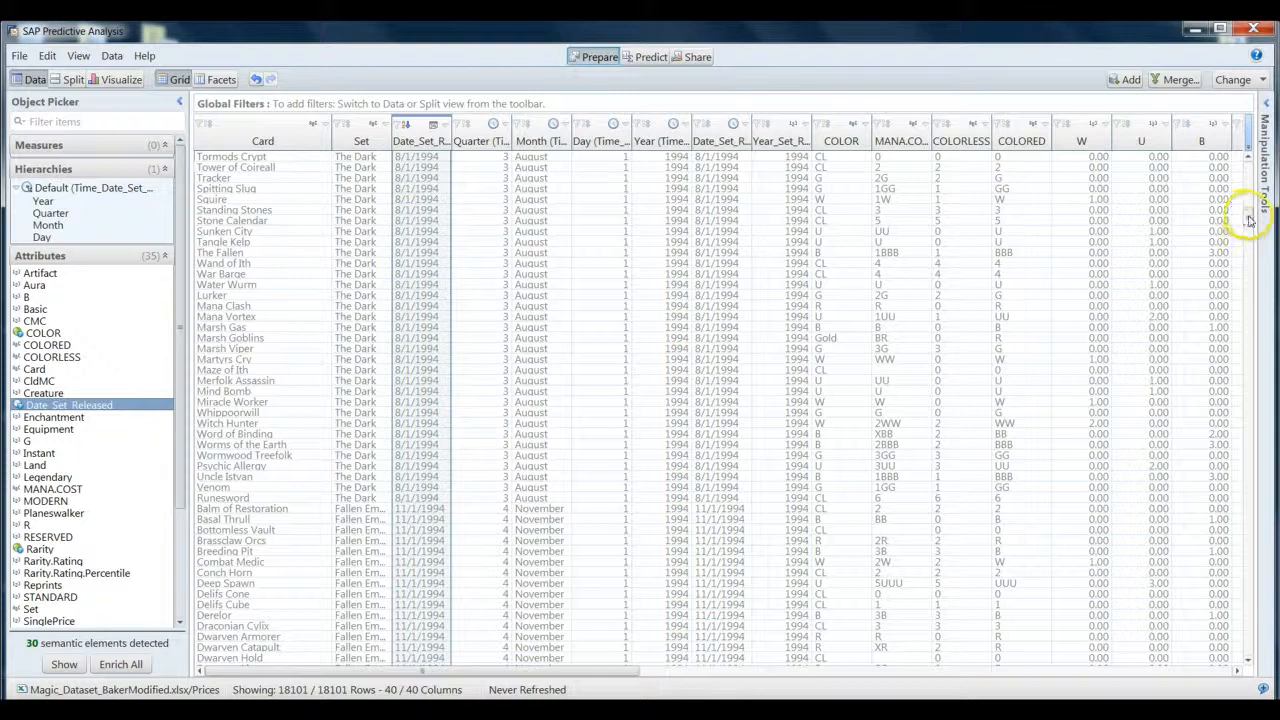
drag(1249, 206, 1249, 157)
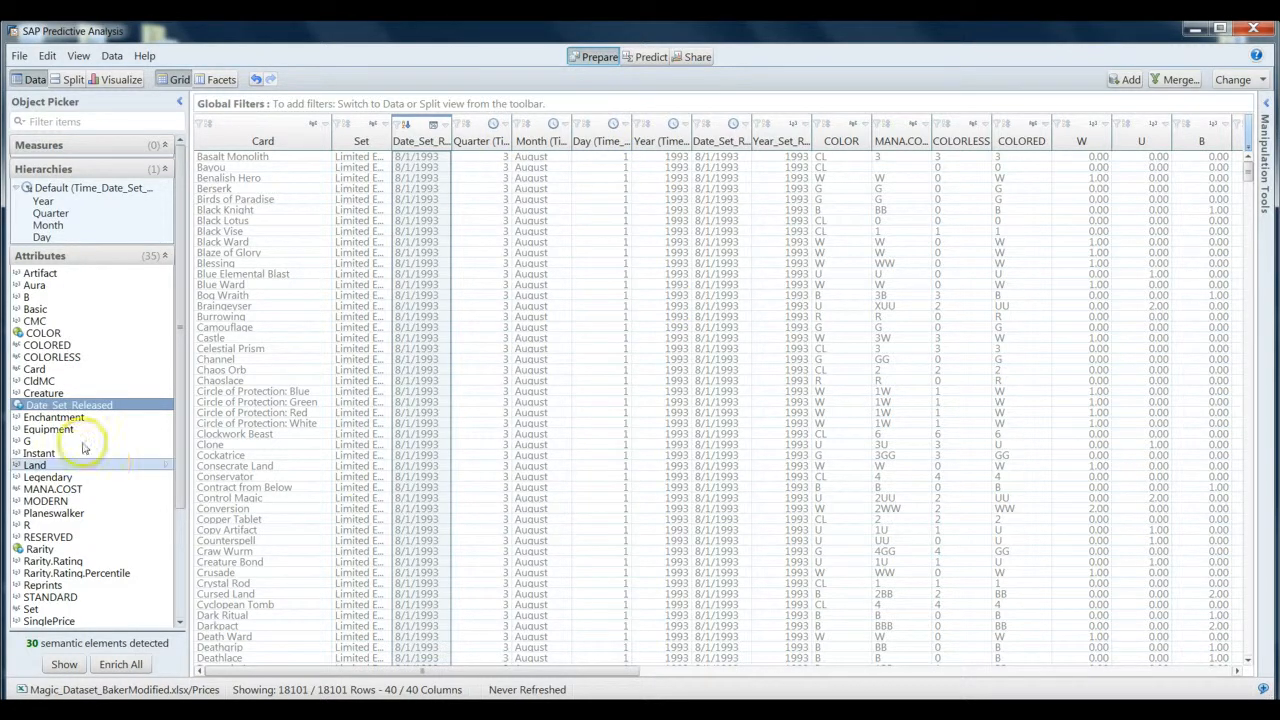
Locate the SinglePrice attribute, inspect its column in the data grid, and create a measure from it
mouse_move(180, 320)
mouse_down()
mouse_move(174, 374)
mouse_move(180, 386)
mouse_move(189, 337)
mouse_move(190, 433)
mouse_move(174, 337)
mouse_up()
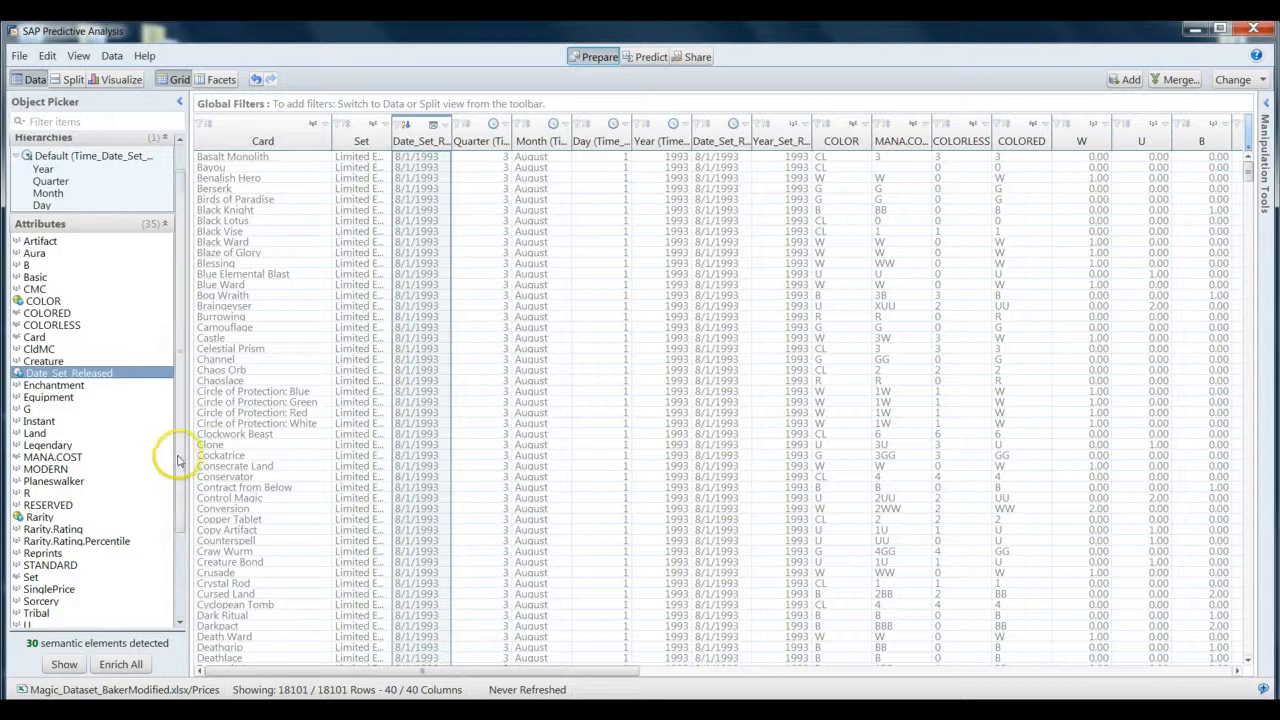
drag(181, 455, 182, 513)
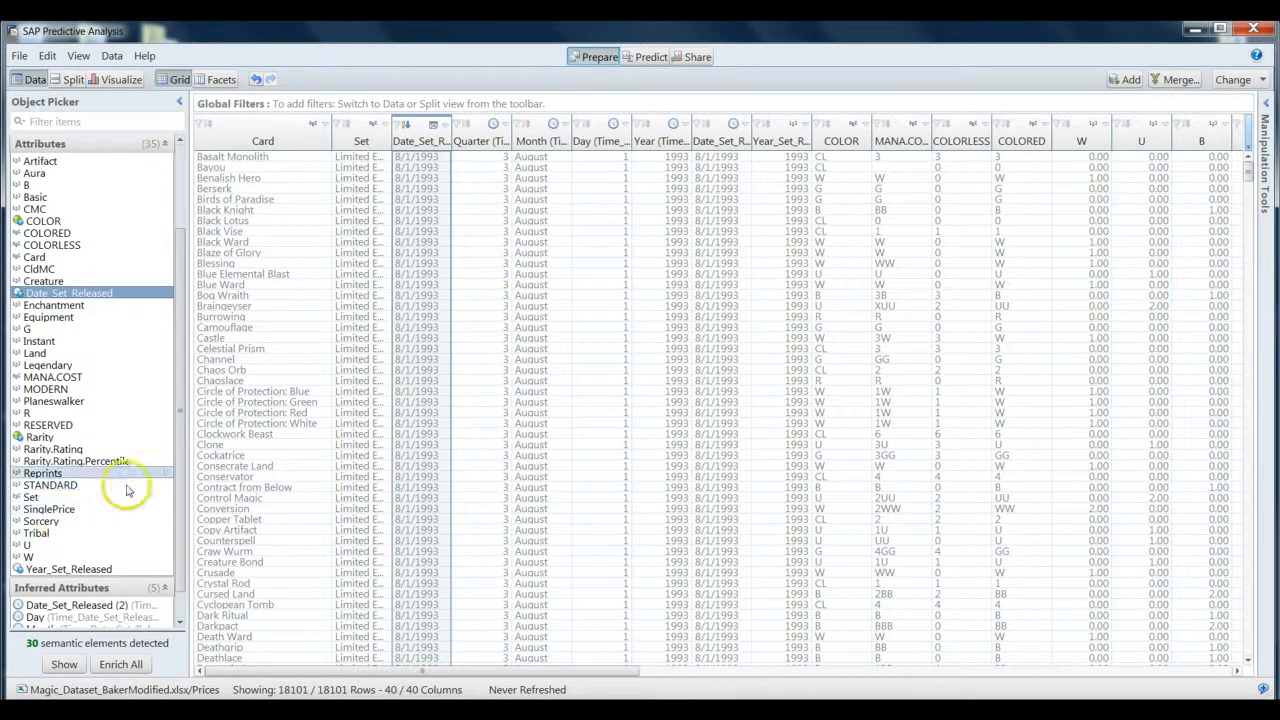
click(76, 511)
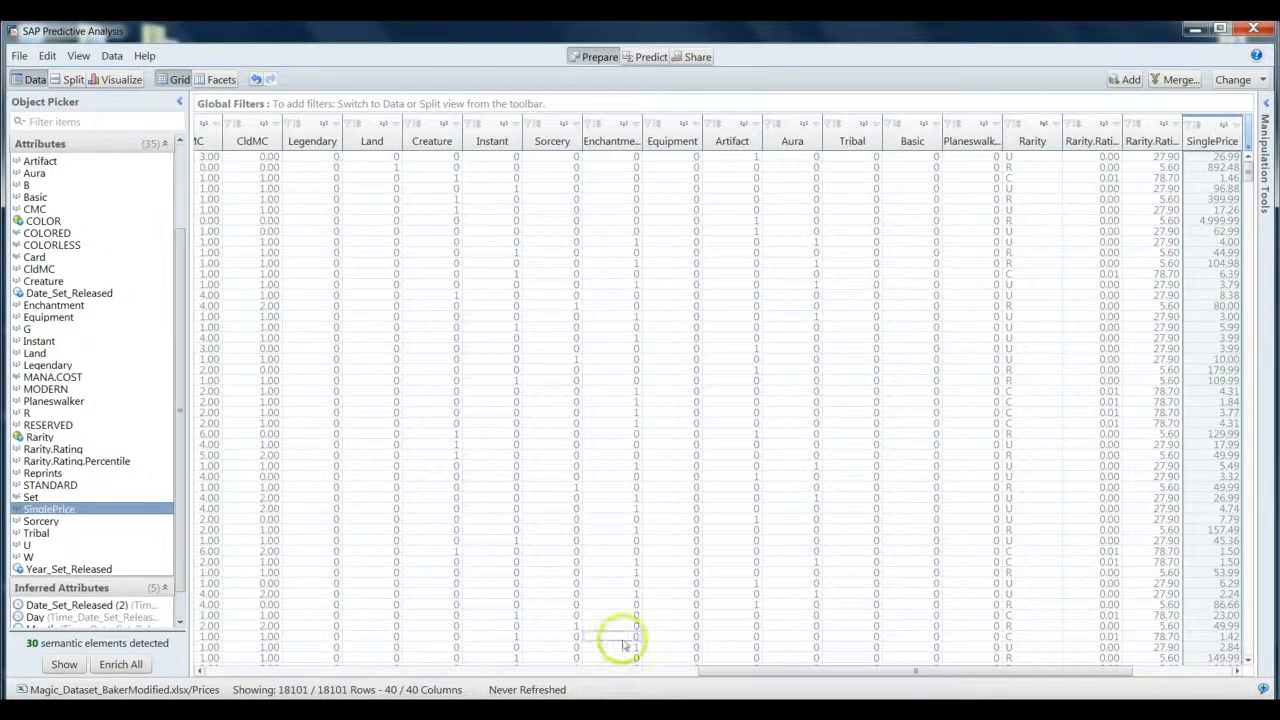
drag(754, 674, 872, 683)
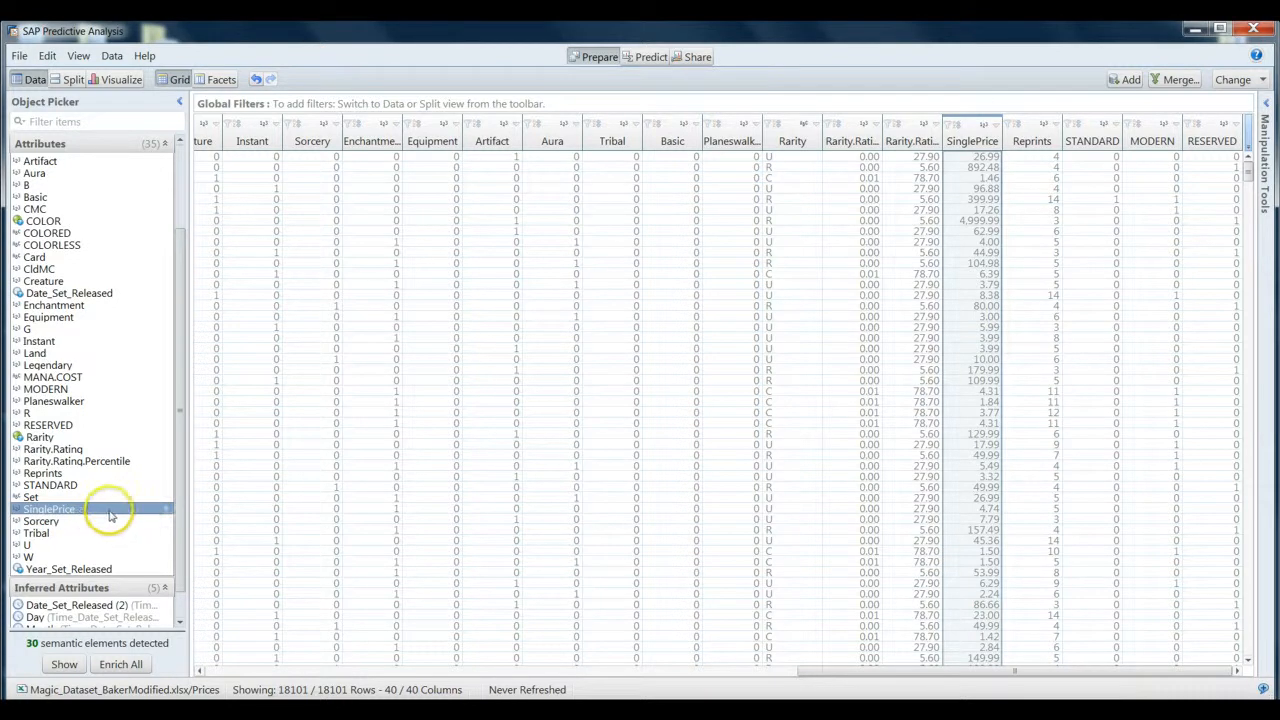
drag(177, 500, 186, 414)
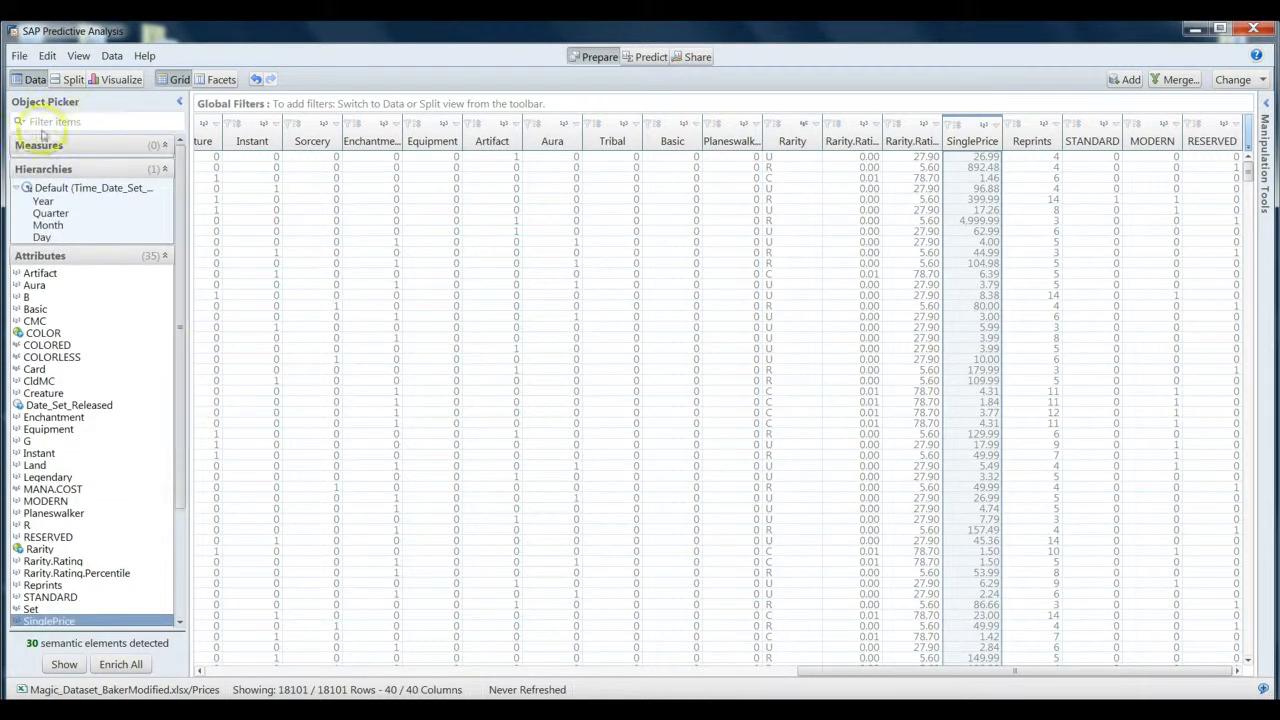
drag(186, 200, 186, 334)
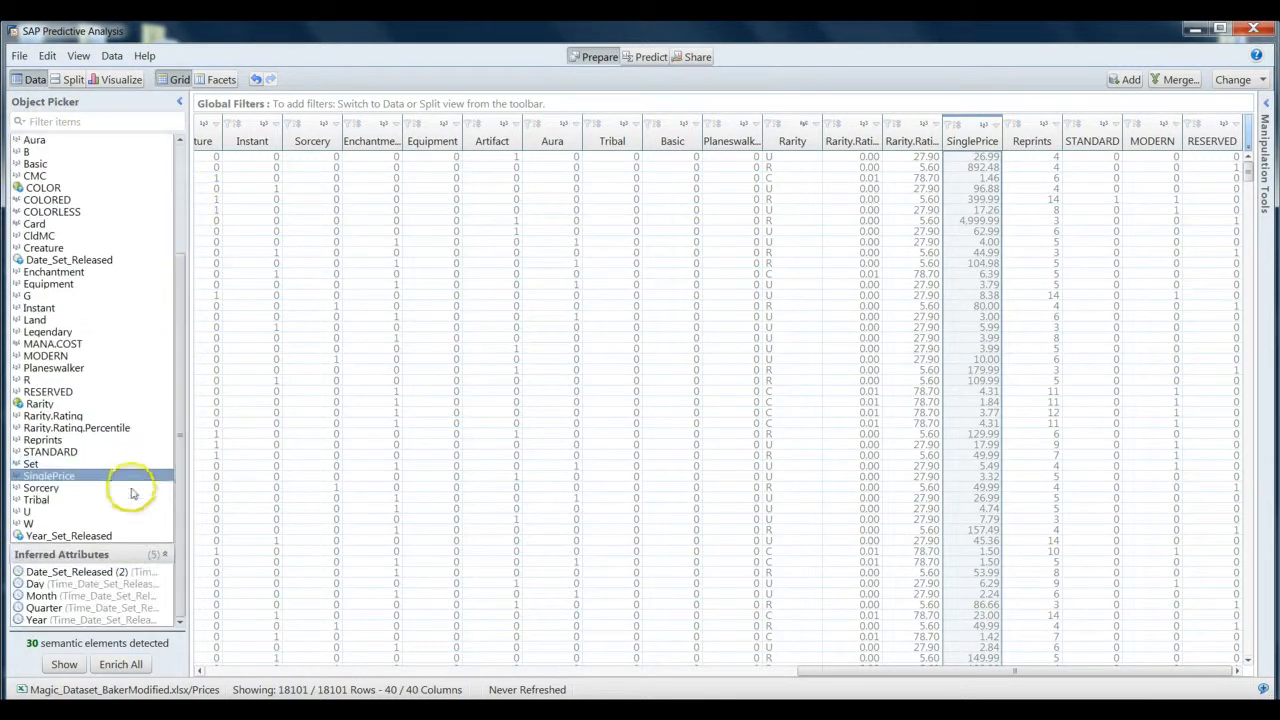
click(166, 477)
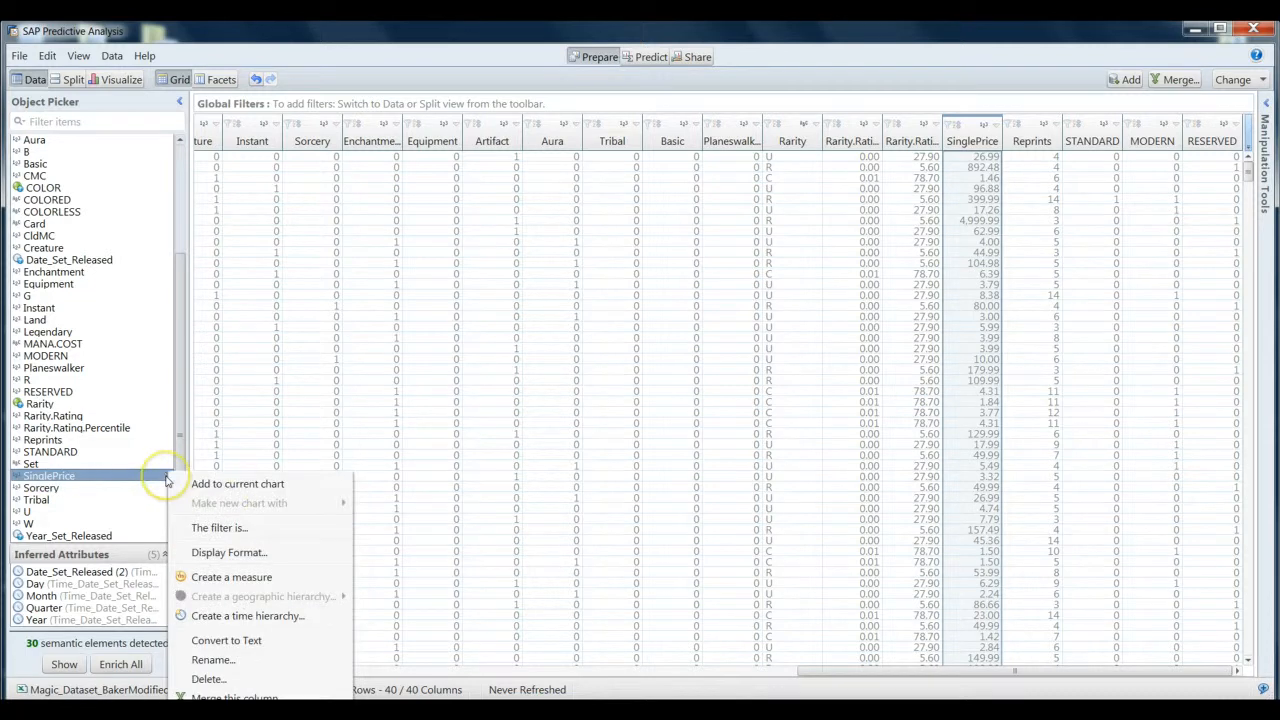
click(233, 577)
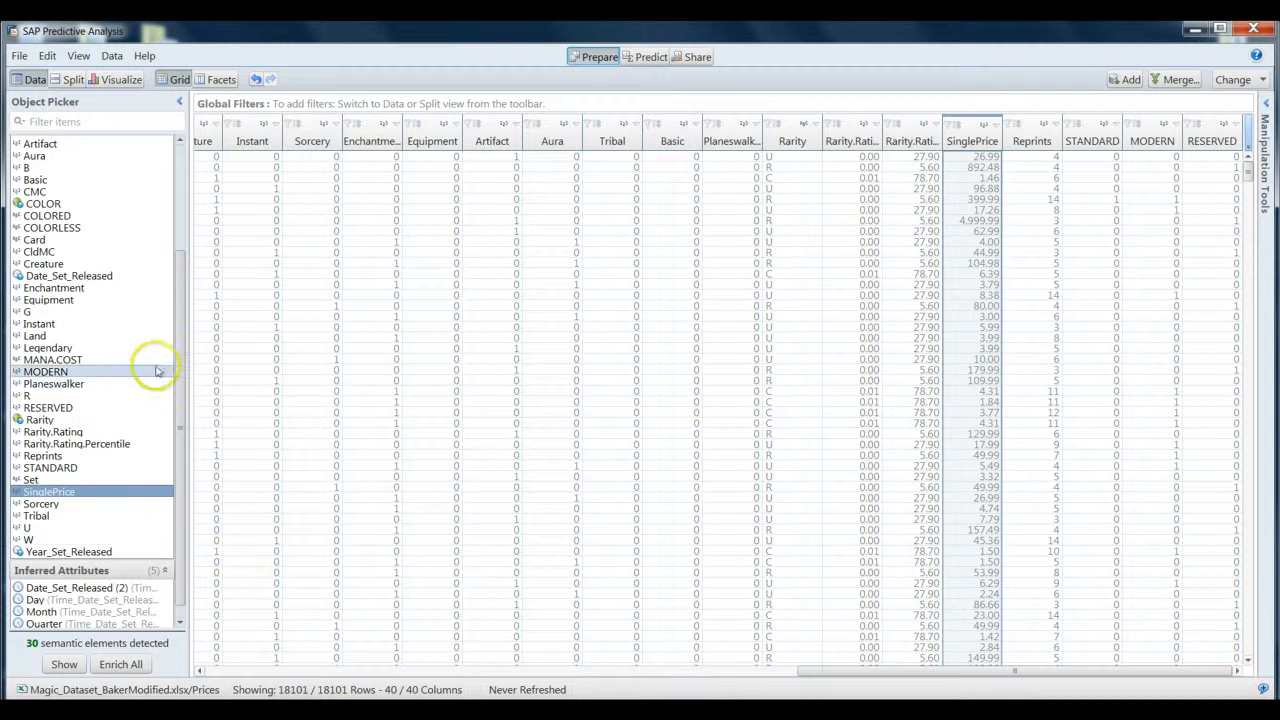
Set the aggregation of the SinglePrice_Sum measure to Average
drag(180, 366, 188, 211)
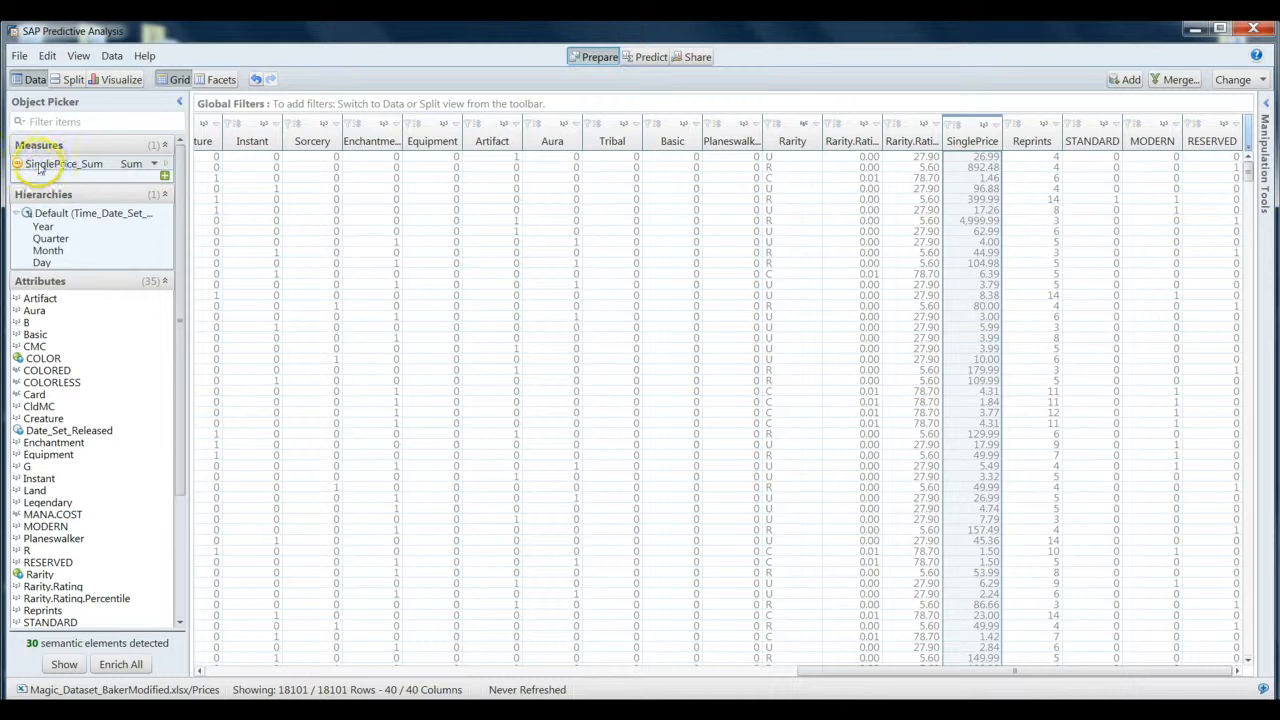
click(153, 164)
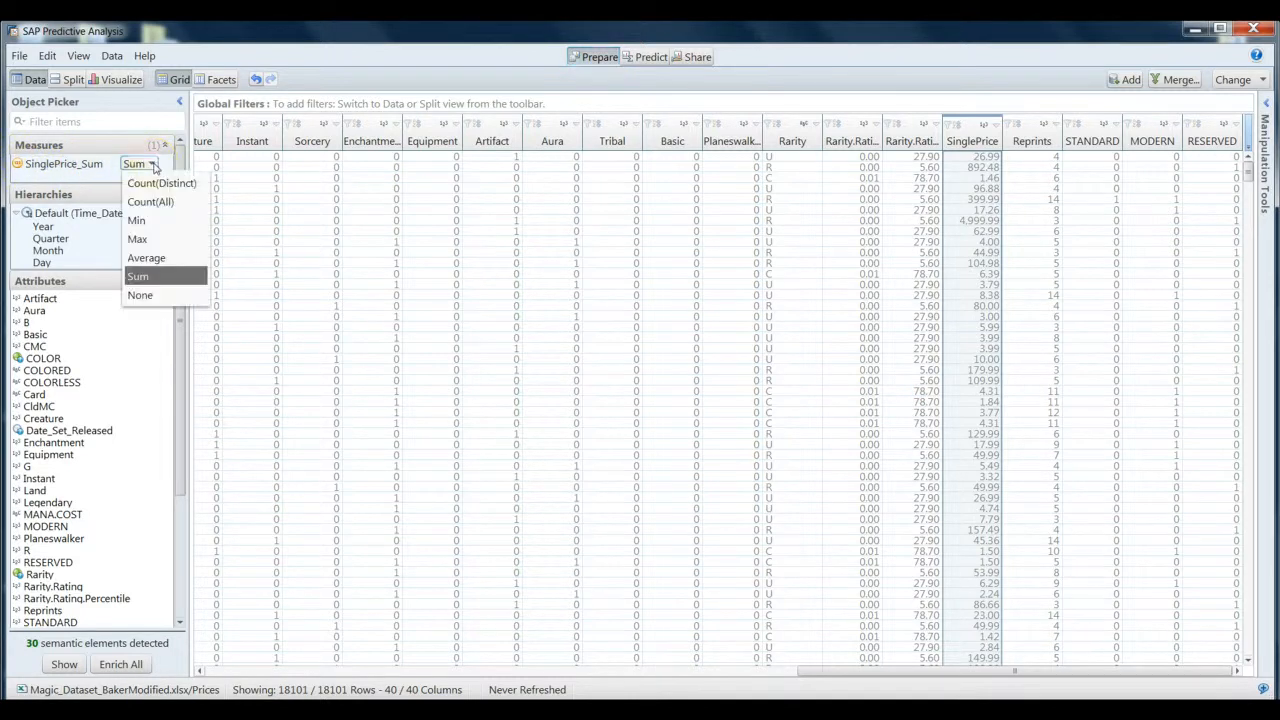
click(148, 257)
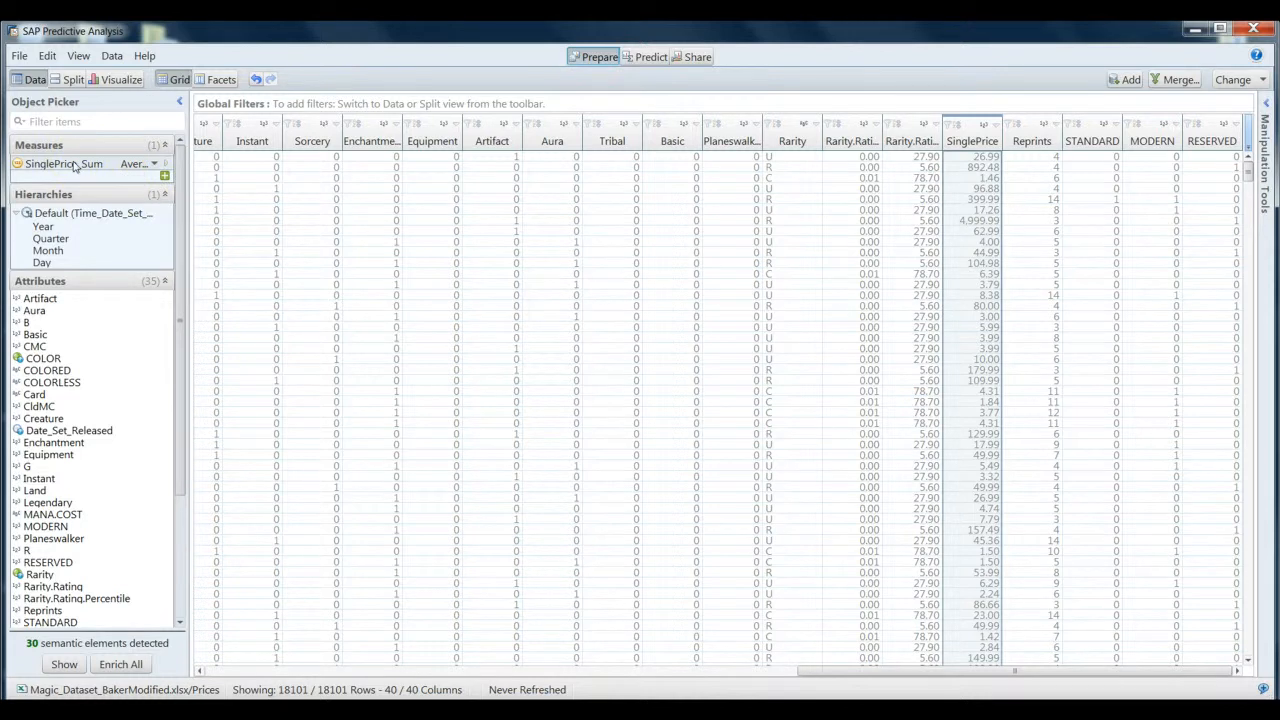
Switch to the visualization view and place the COLOR attribute on the chart's X axis
click(121, 80)
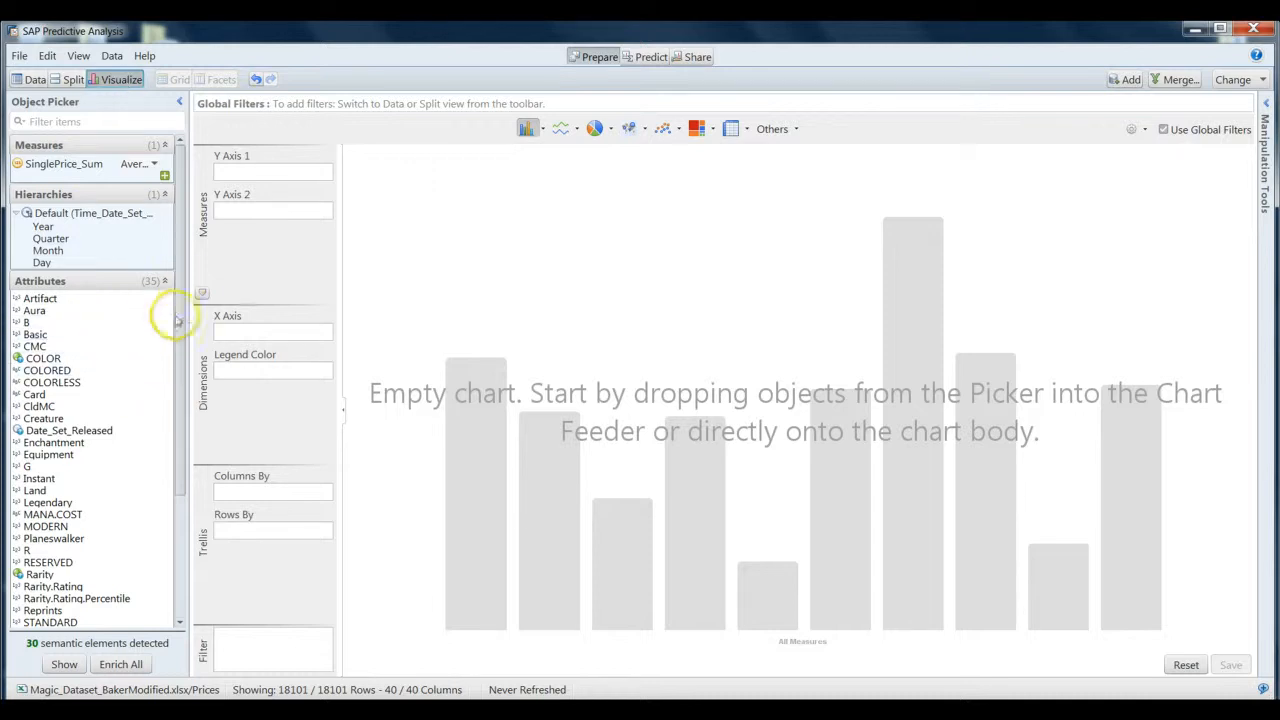
drag(183, 293, 178, 420)
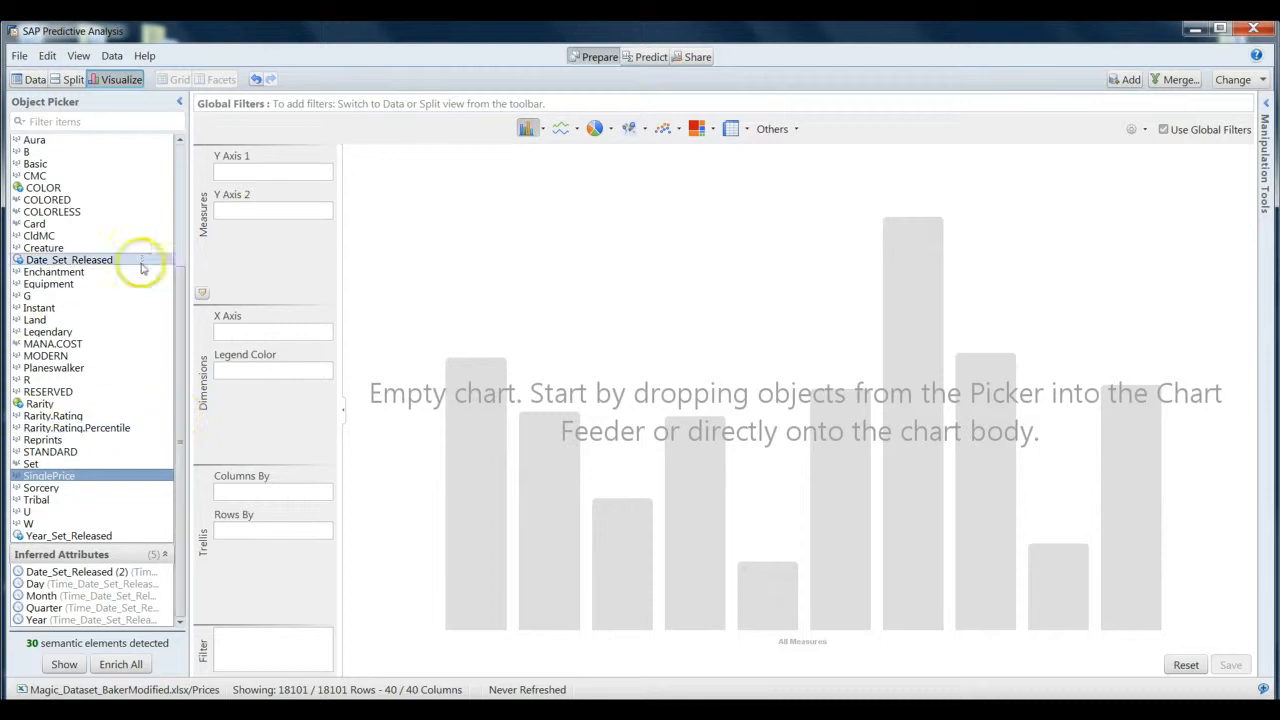
drag(175, 315, 177, 271)
drag(45, 239, 253, 334)
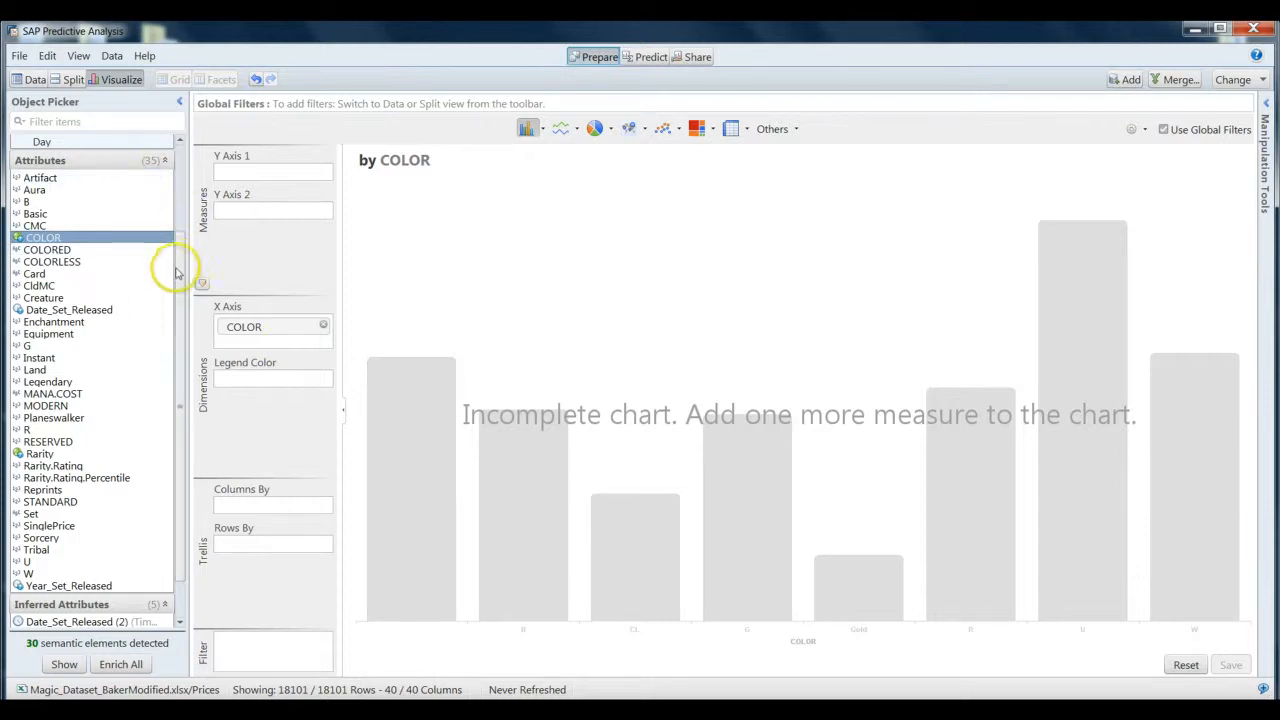
Add the SinglePrice_Sum measure to Y Axis 1 of the column chart
drag(179, 272, 191, 169)
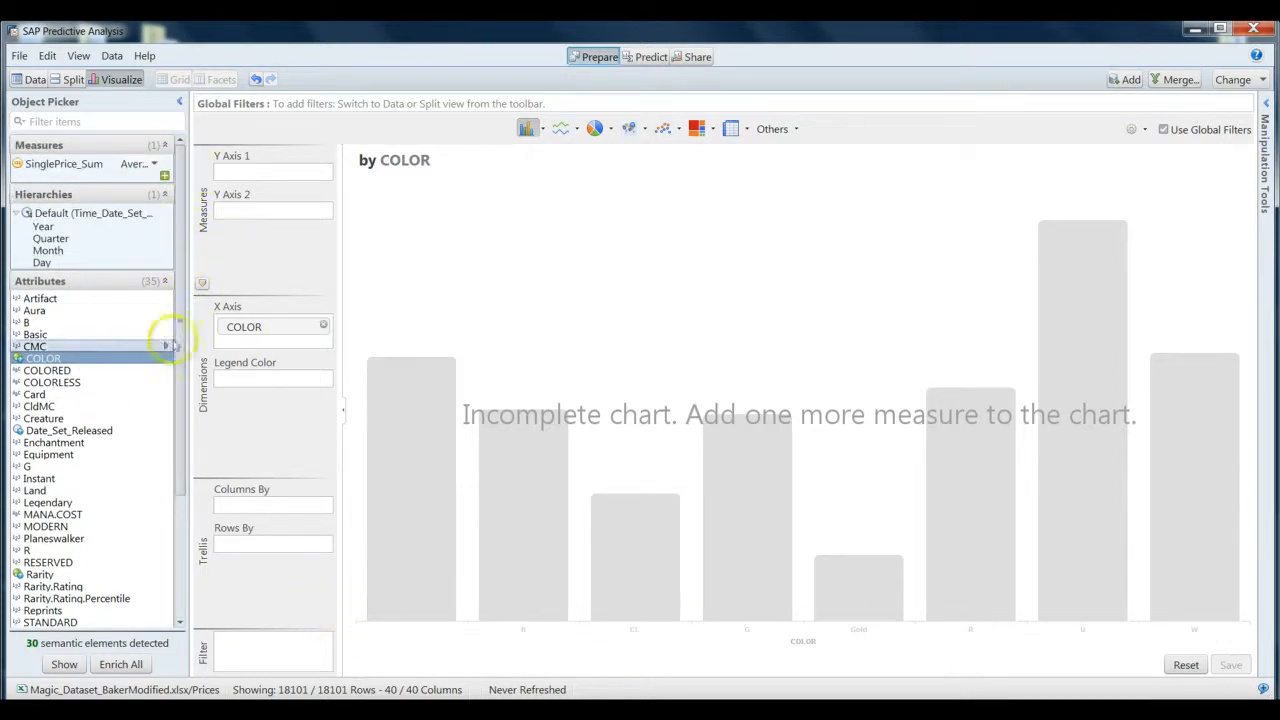
drag(176, 337, 177, 486)
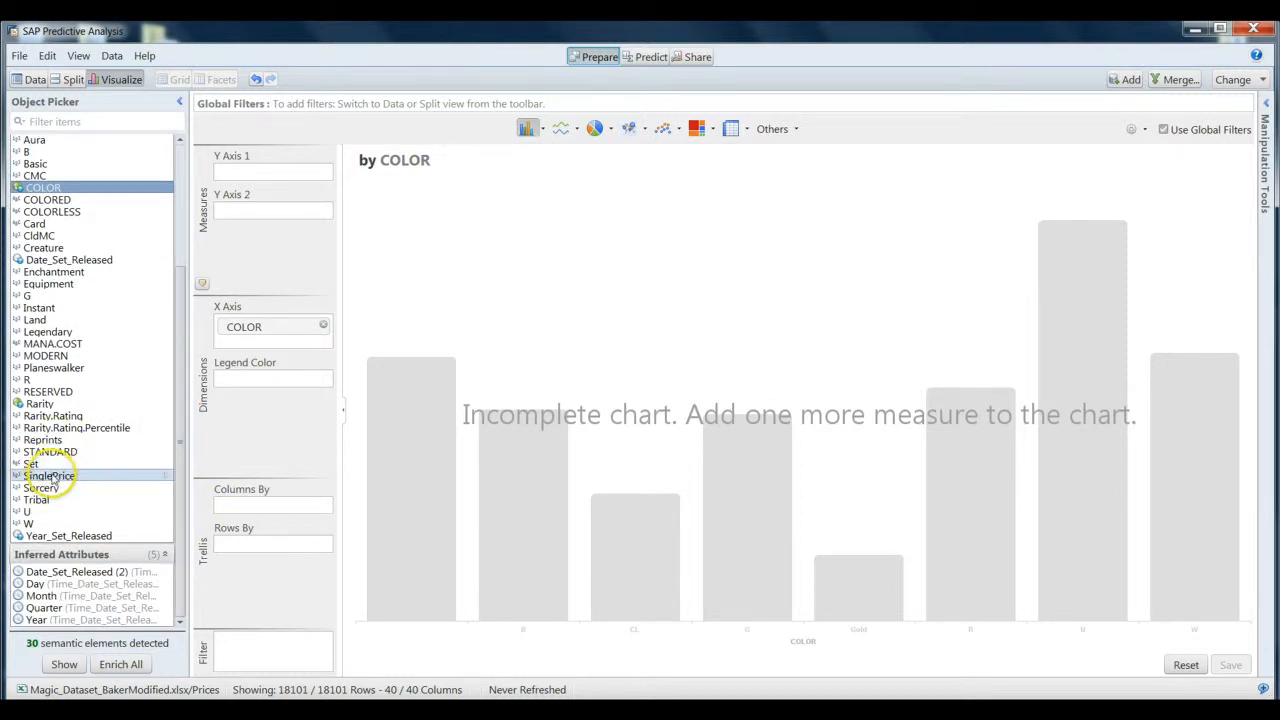
drag(178, 405, 177, 380)
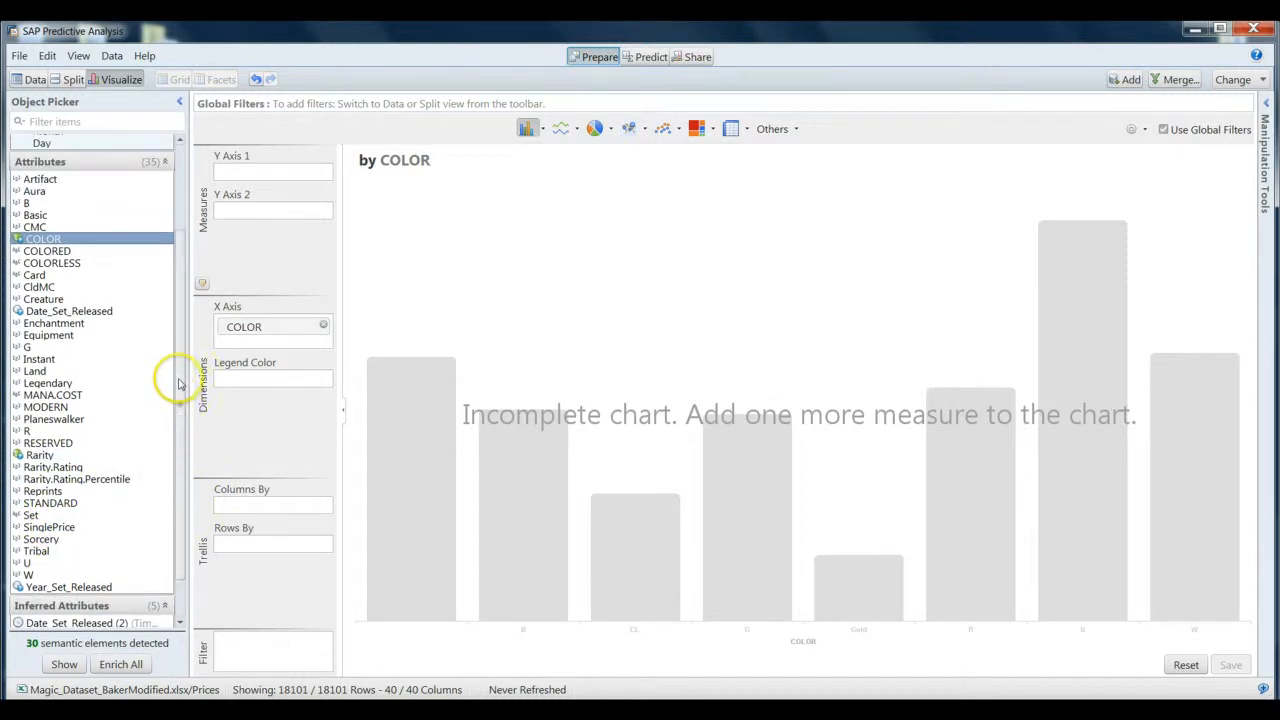
drag(45, 527, 92, 522)
drag(179, 487, 197, 311)
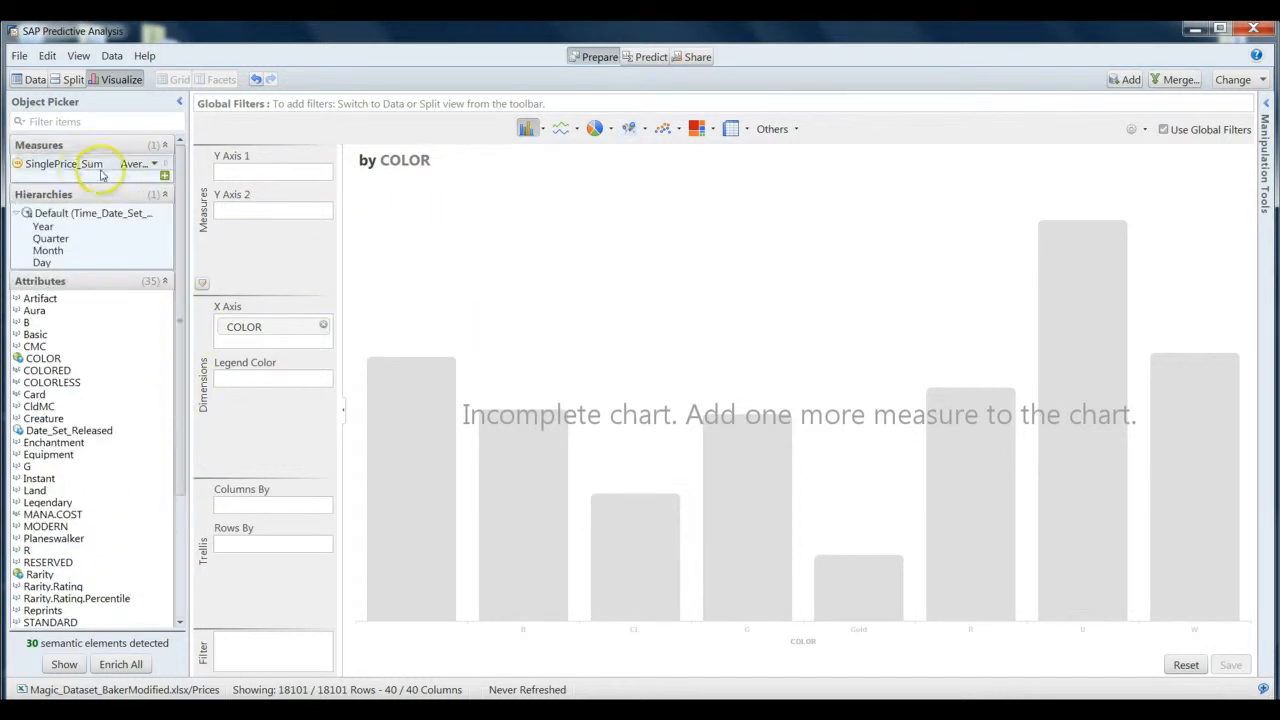
drag(65, 168, 258, 176)
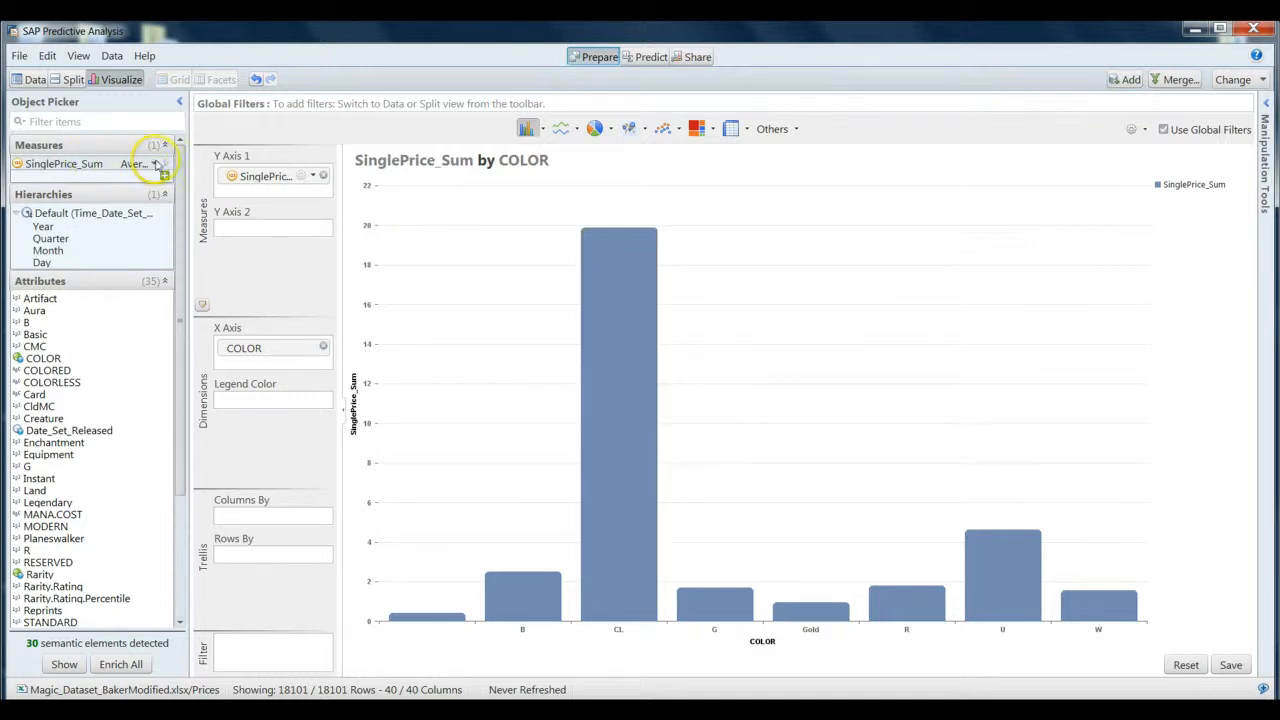
Select the CL column in the chart and change the SinglePrice_Sum aggregation to Sum
click(603, 240)
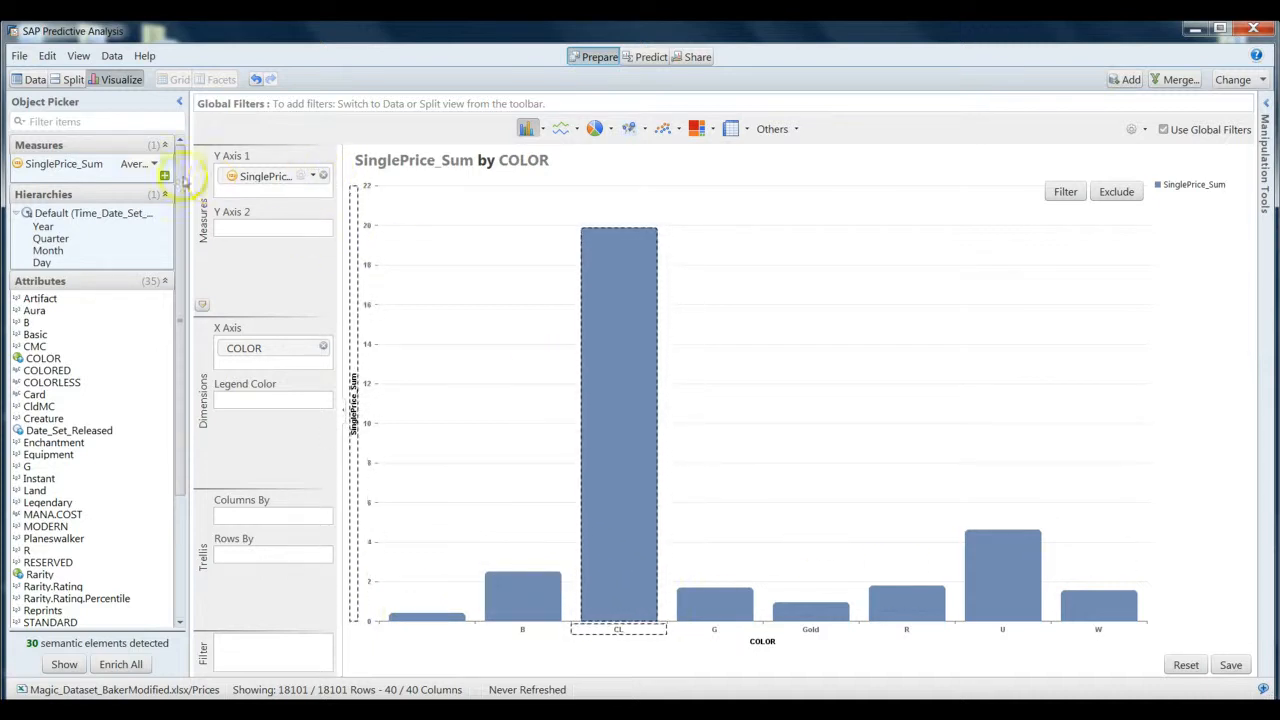
click(155, 165)
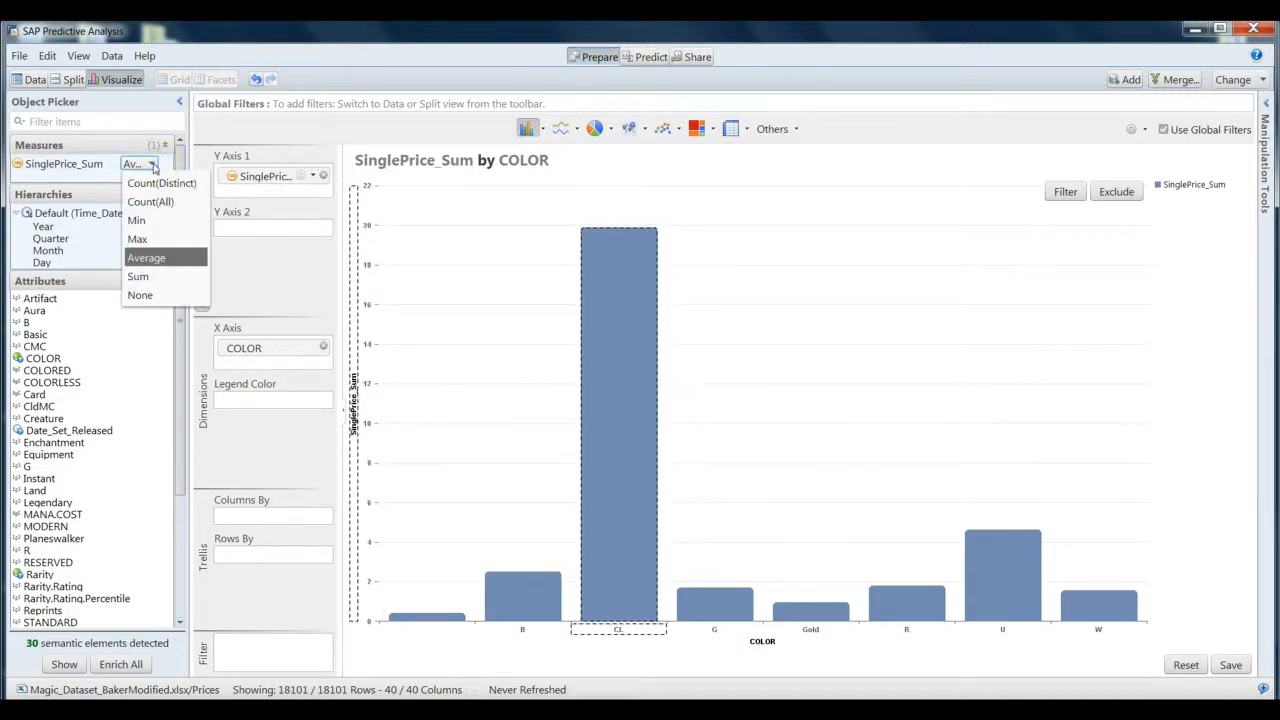
click(145, 277)
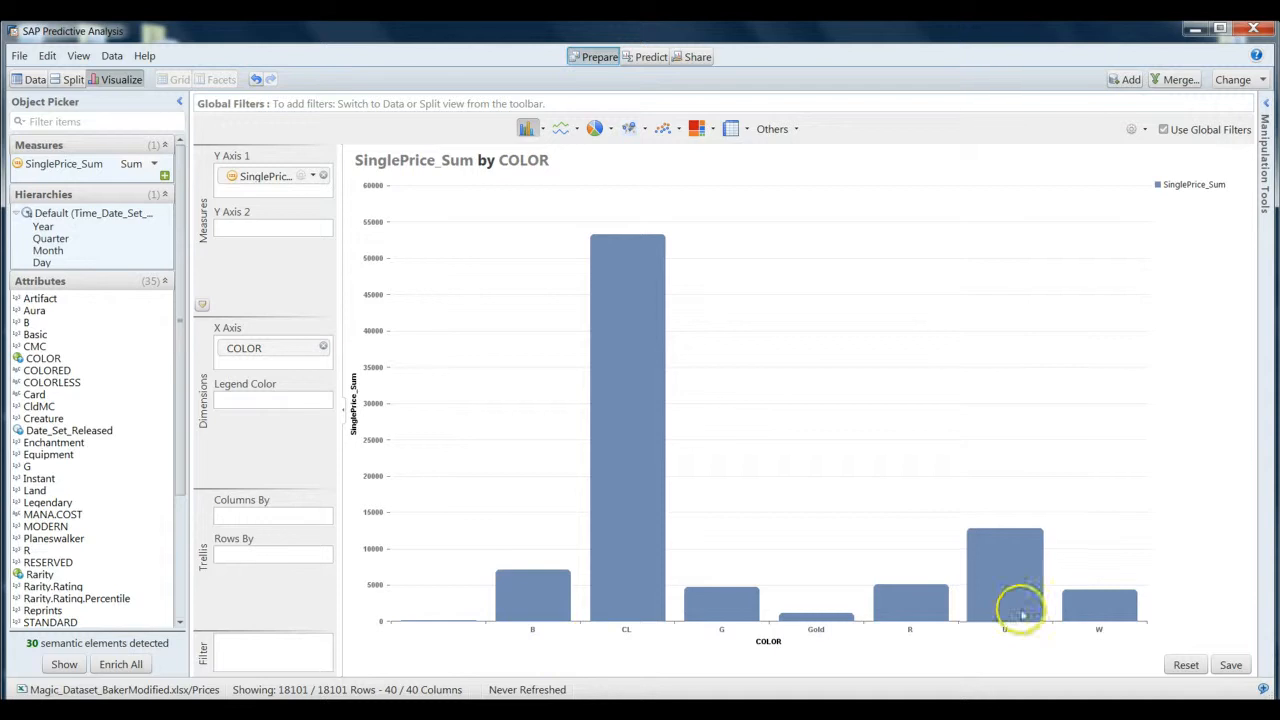
Set the SinglePrice_Sum aggregation to Max and inspect the CL and U columns in the chart
click(152, 164)
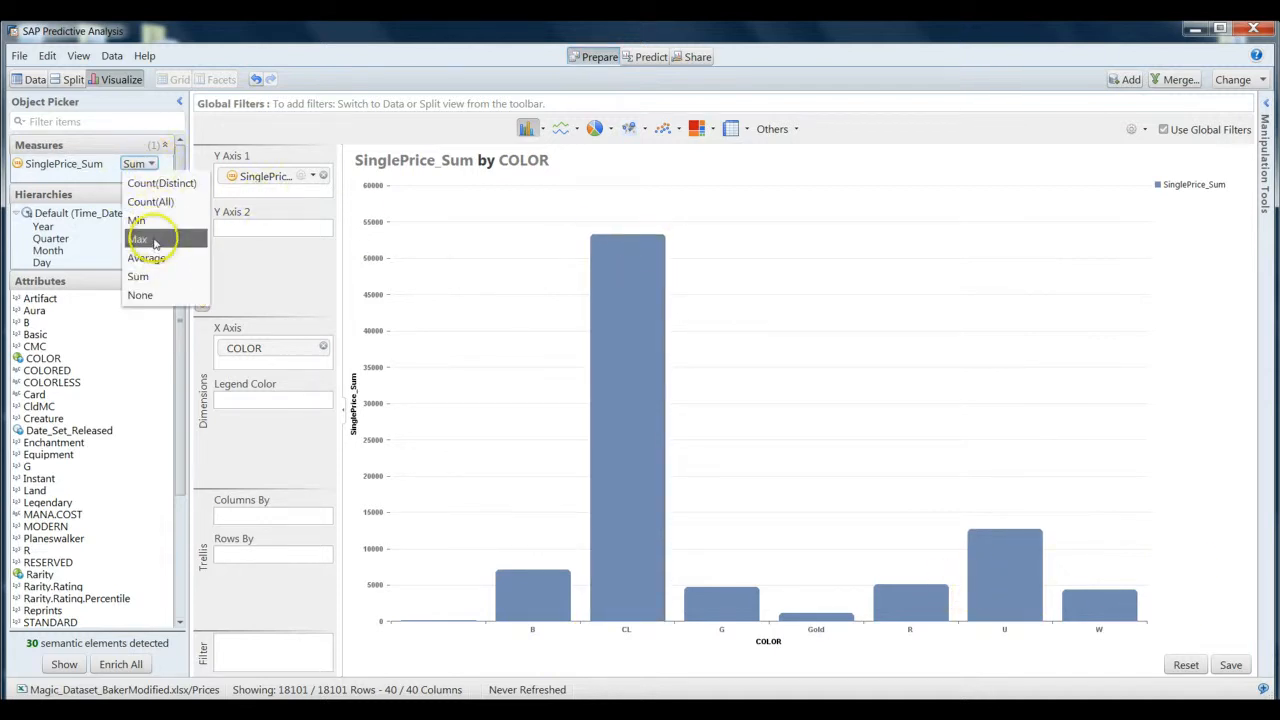
click(155, 241)
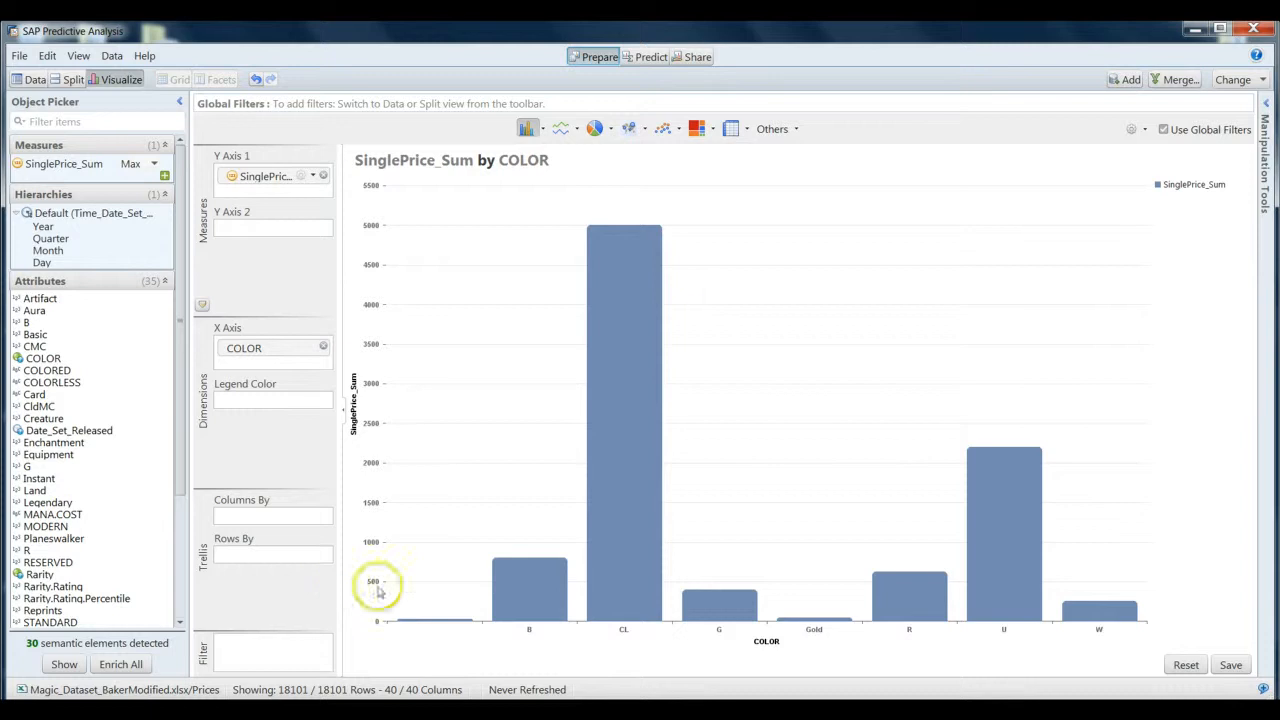
click(615, 266)
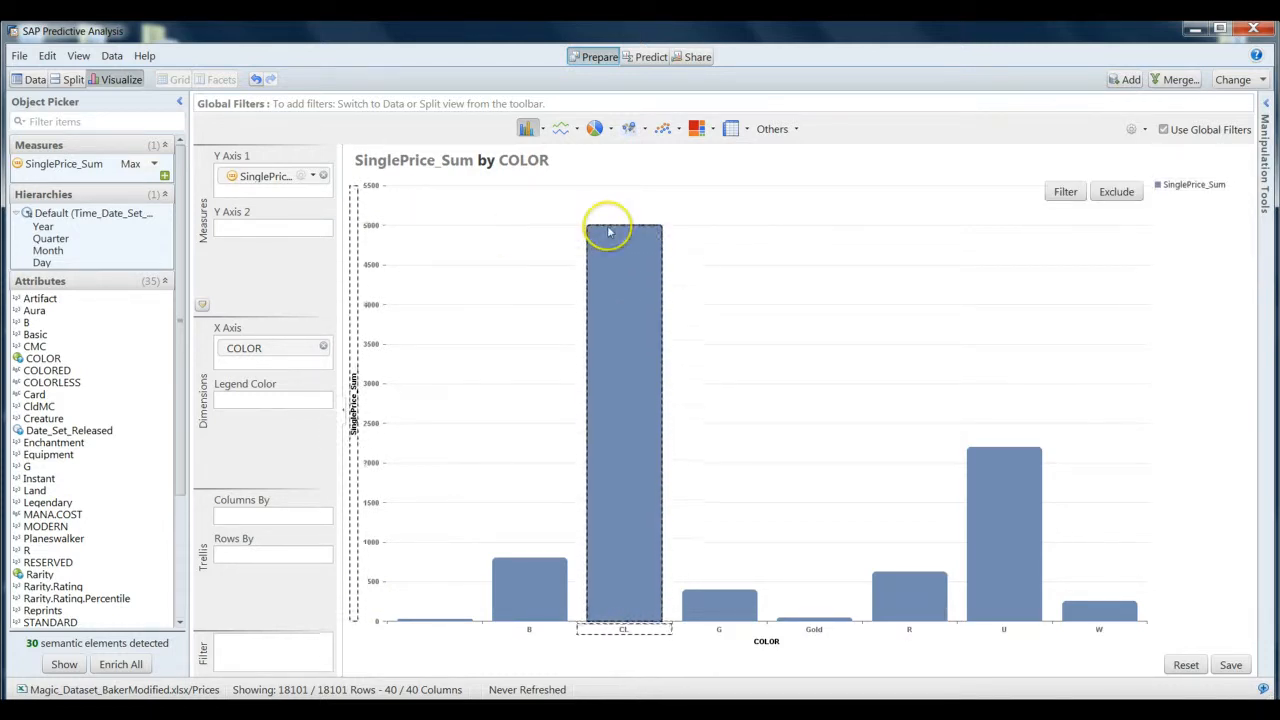
mouse_move(609, 232)
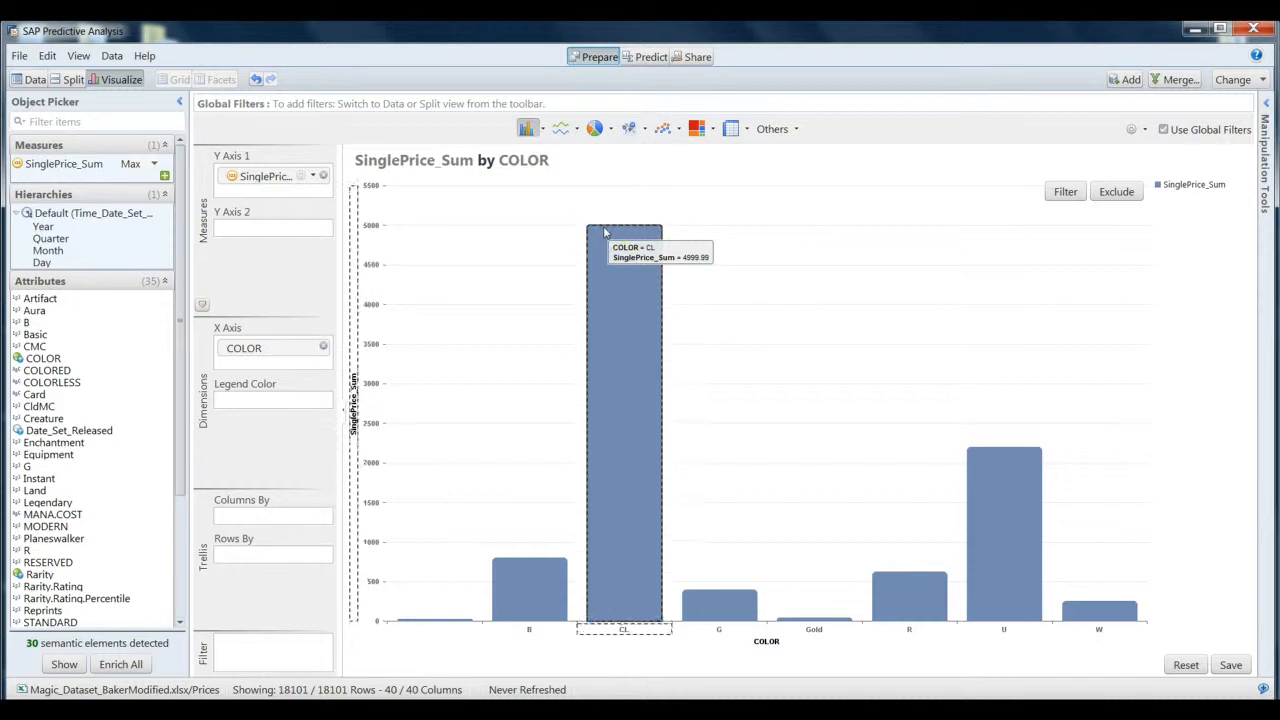
click(1003, 467)
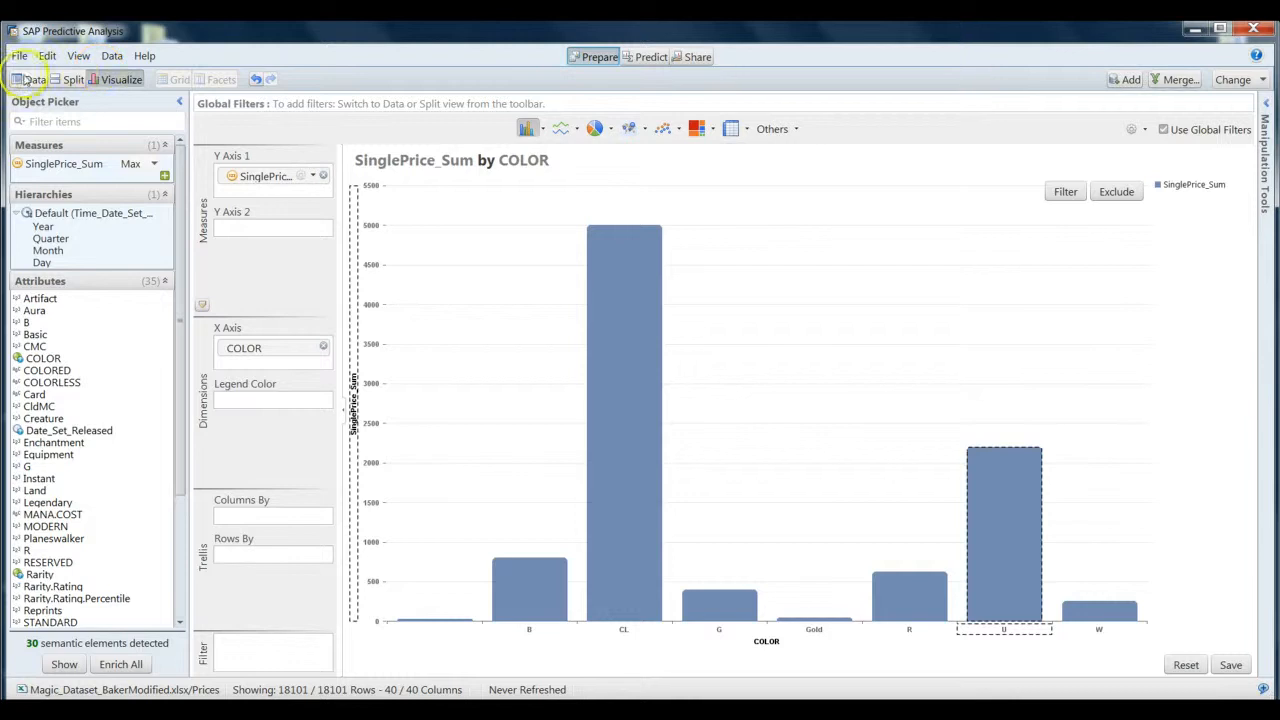
Return to the data grid and show the list of detected semantic enrichments for the dataset
click(30, 80)
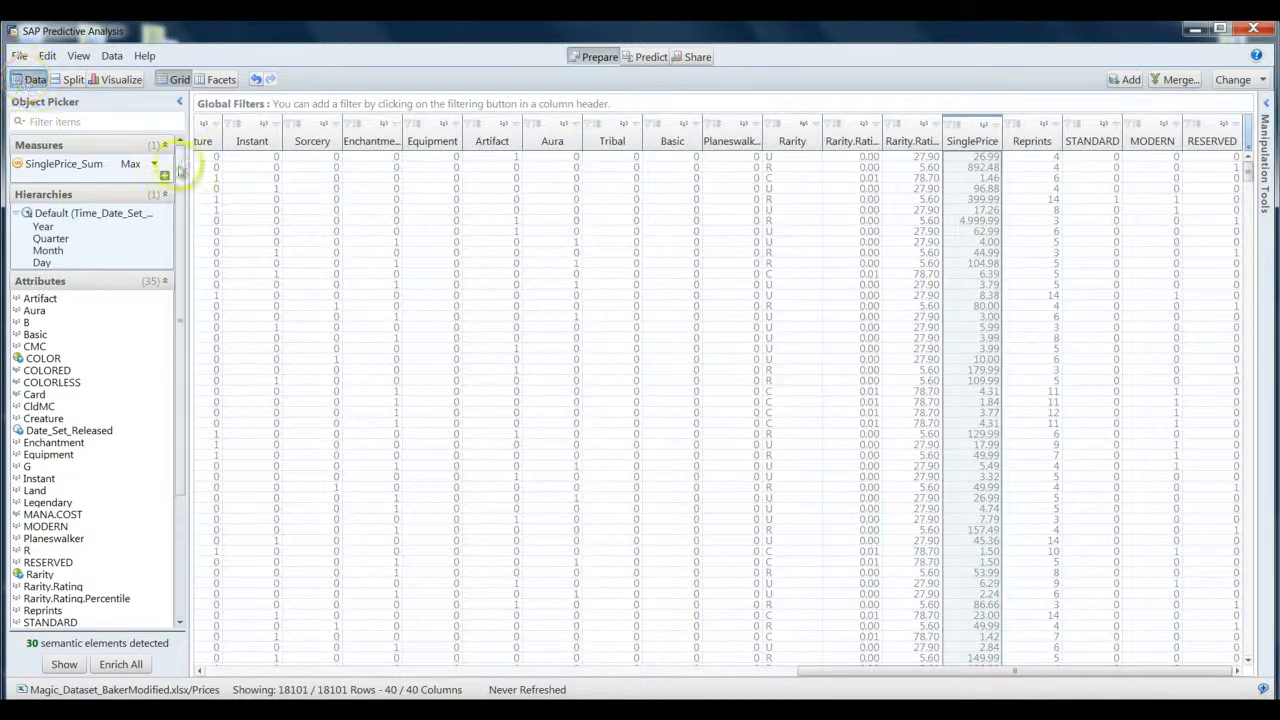
drag(182, 165, 177, 406)
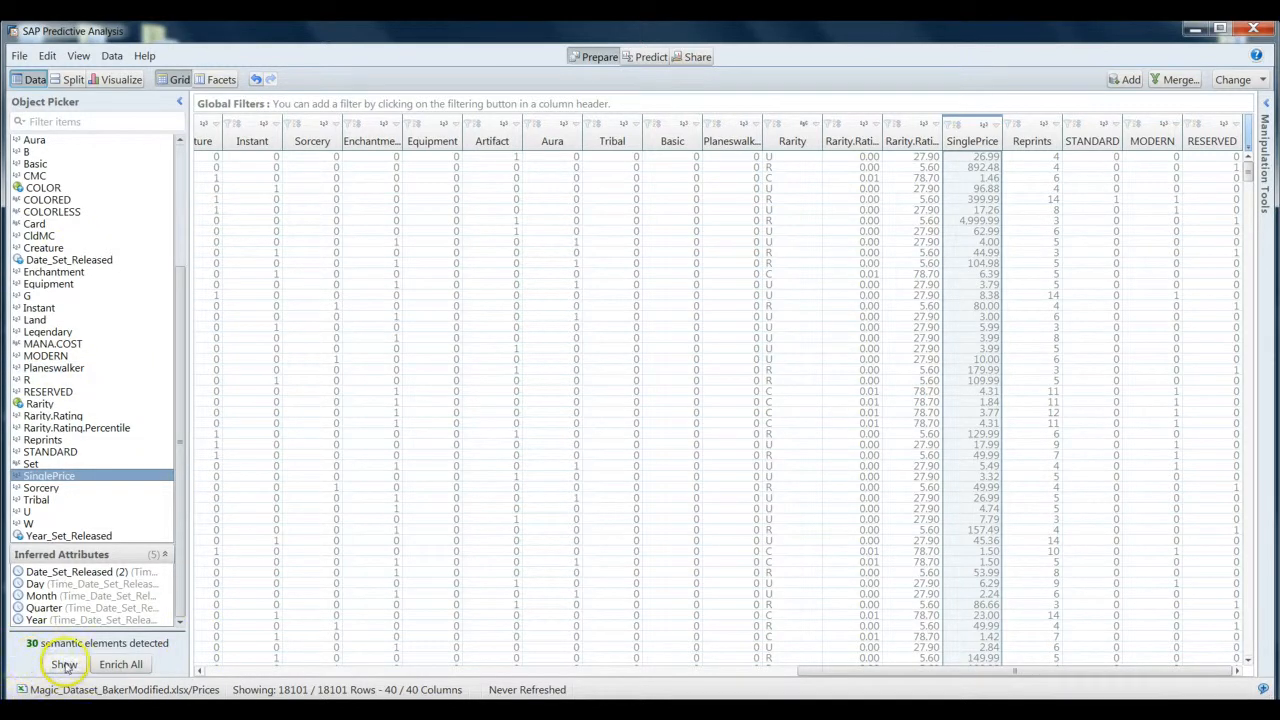
click(64, 665)
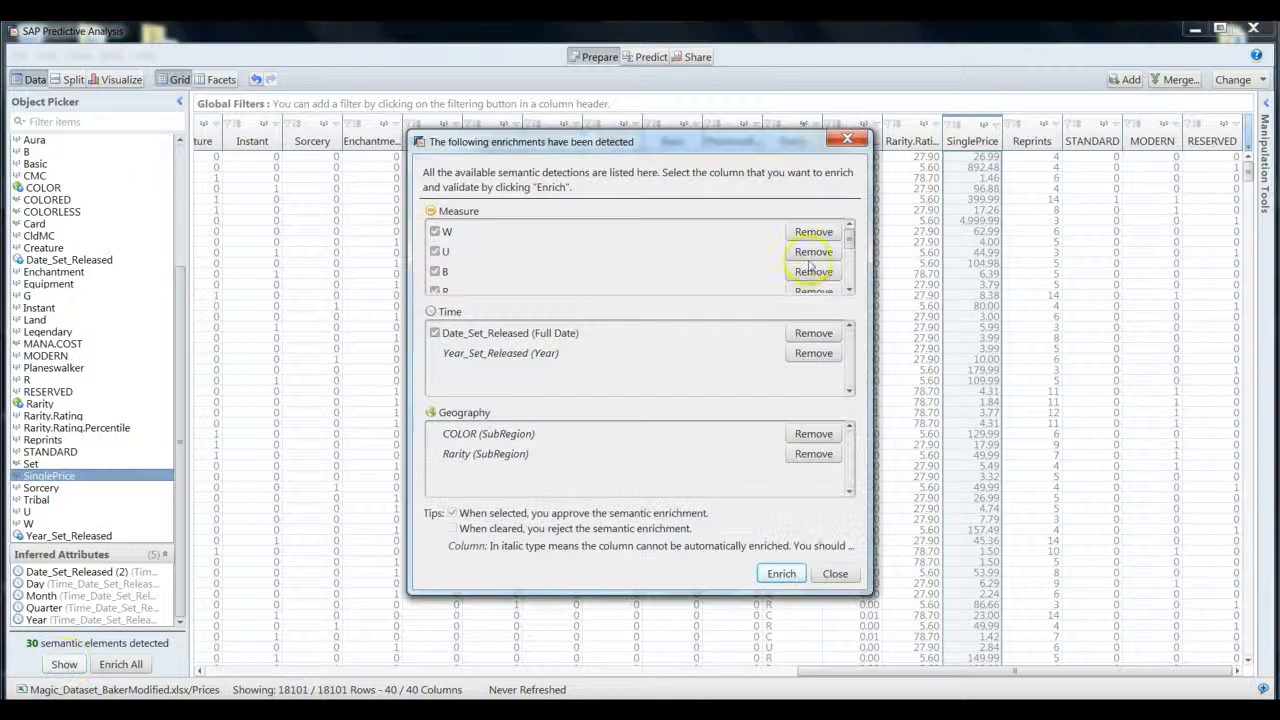
Enlarge and reposition the detected enrichments dialog and review its full list of suggested measures
drag(868, 593, 968, 633)
drag(633, 165, 567, 108)
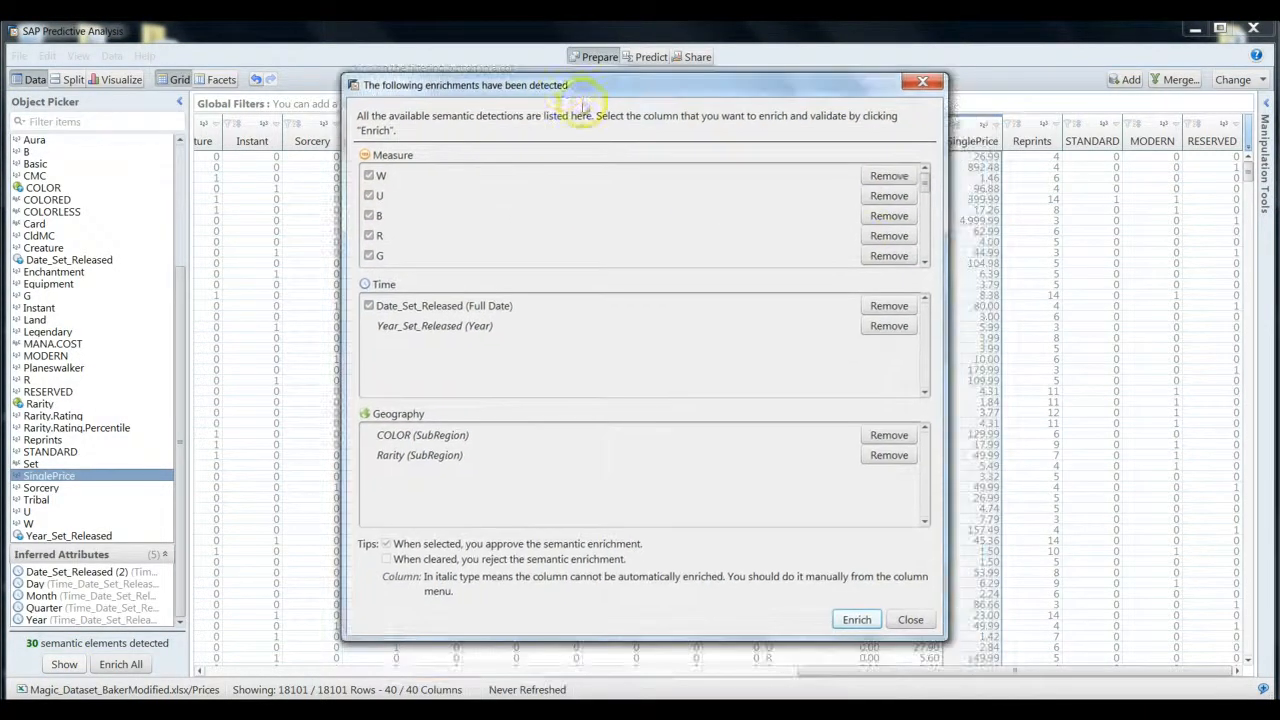
click(925, 263)
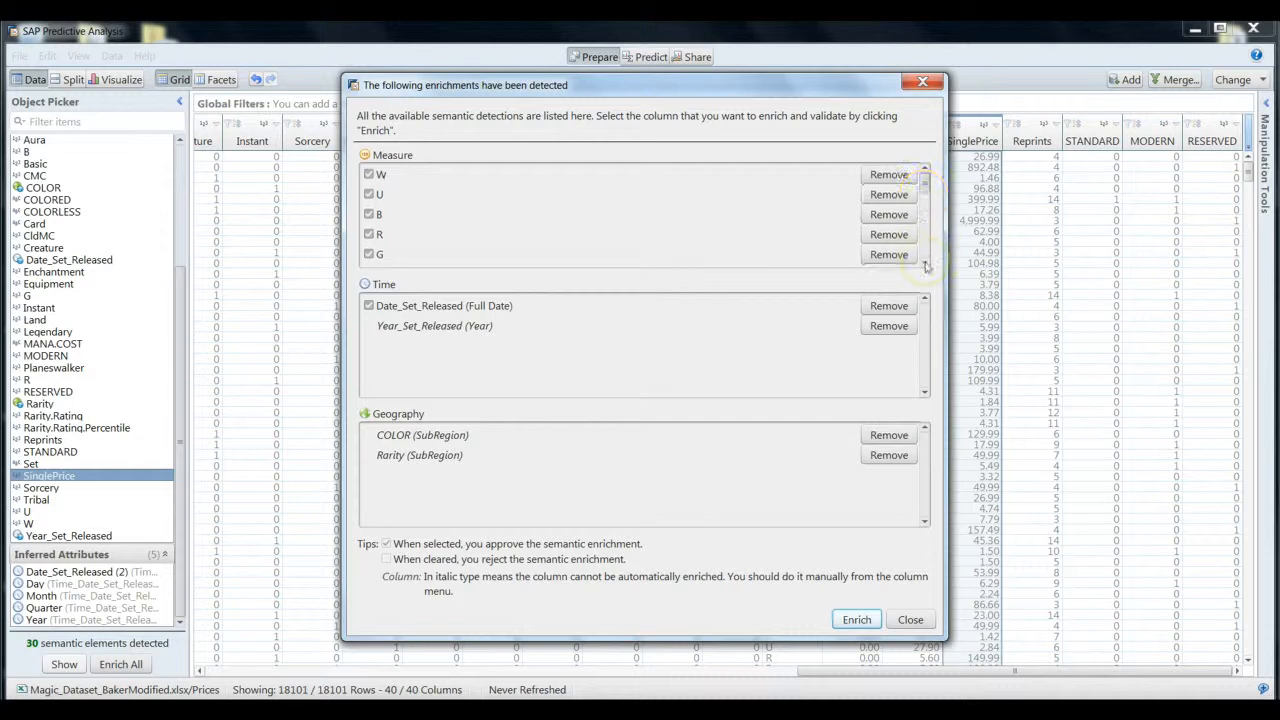
click(925, 263)
click(925, 263)
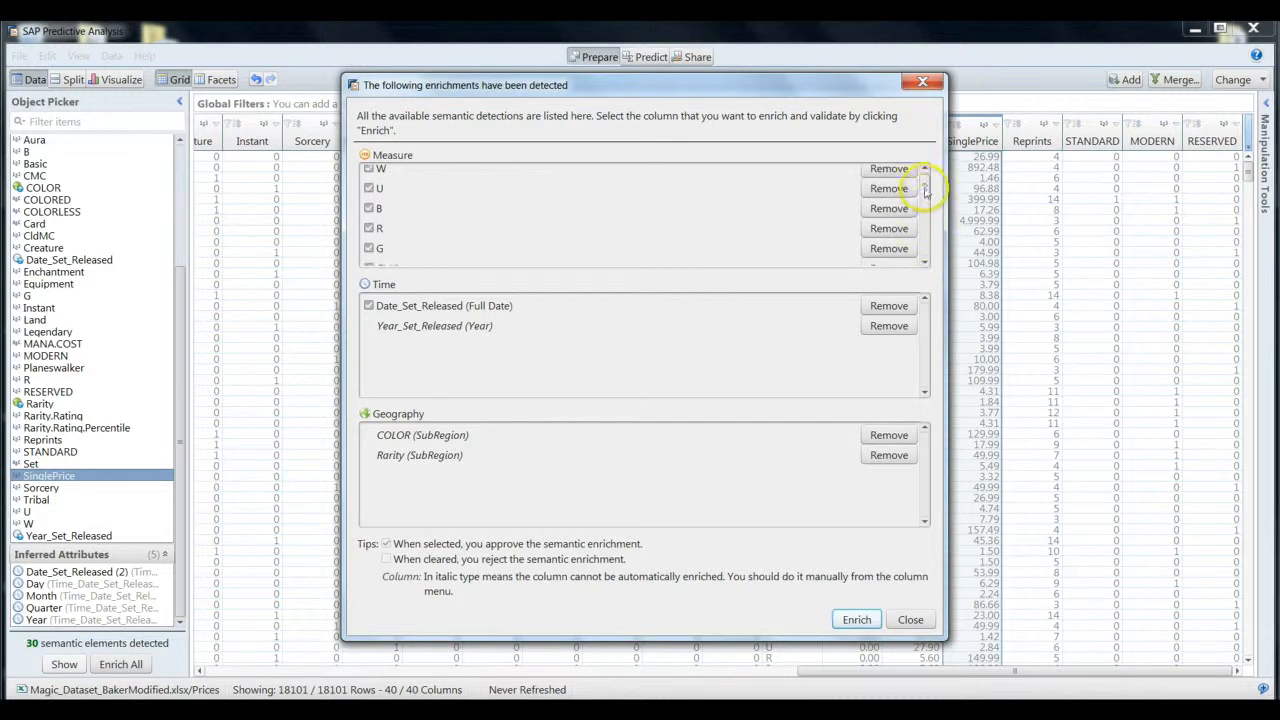
drag(925, 191, 926, 252)
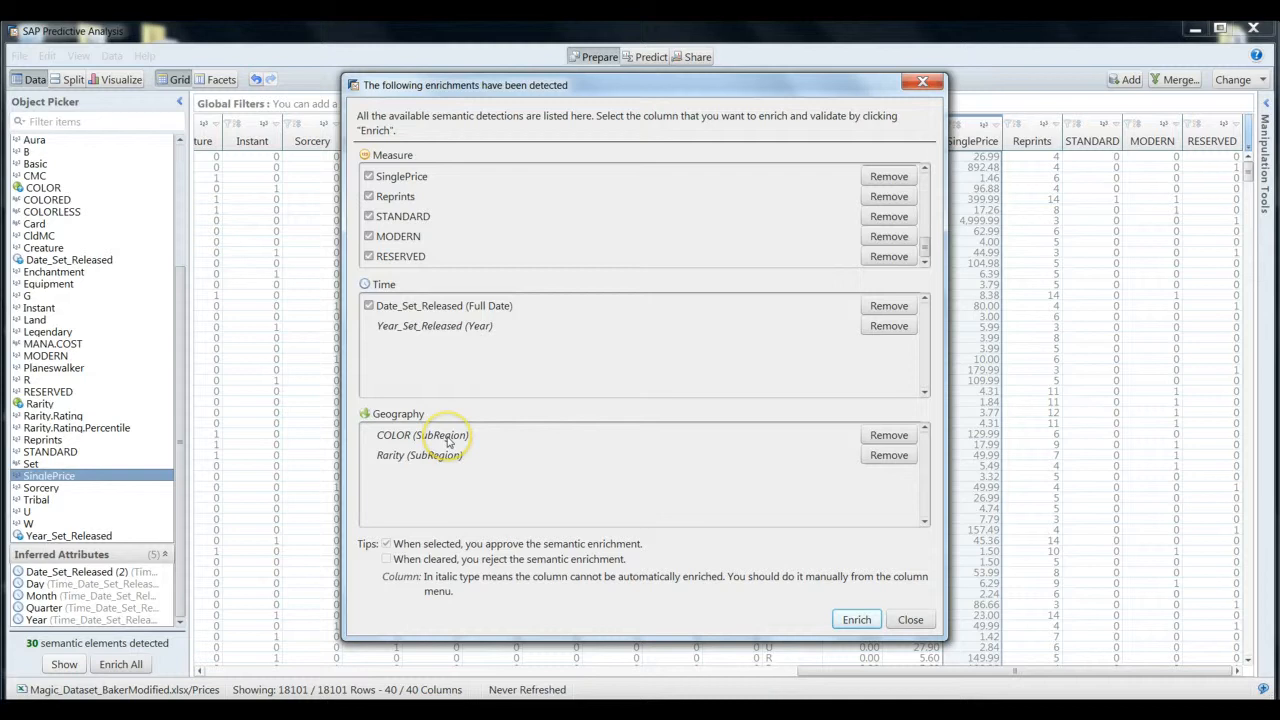
Remove the COLOR and Rarity geography suggestions and apply the remaining measure and time enrichments
click(889, 435)
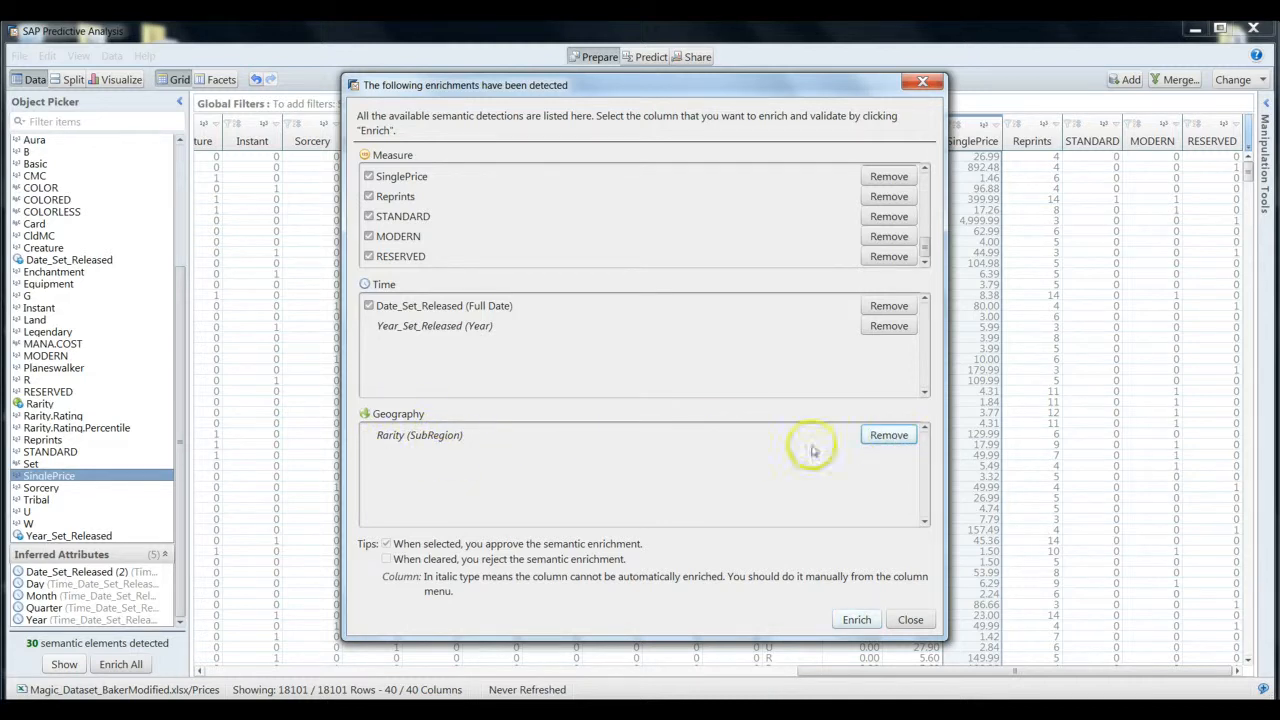
click(889, 435)
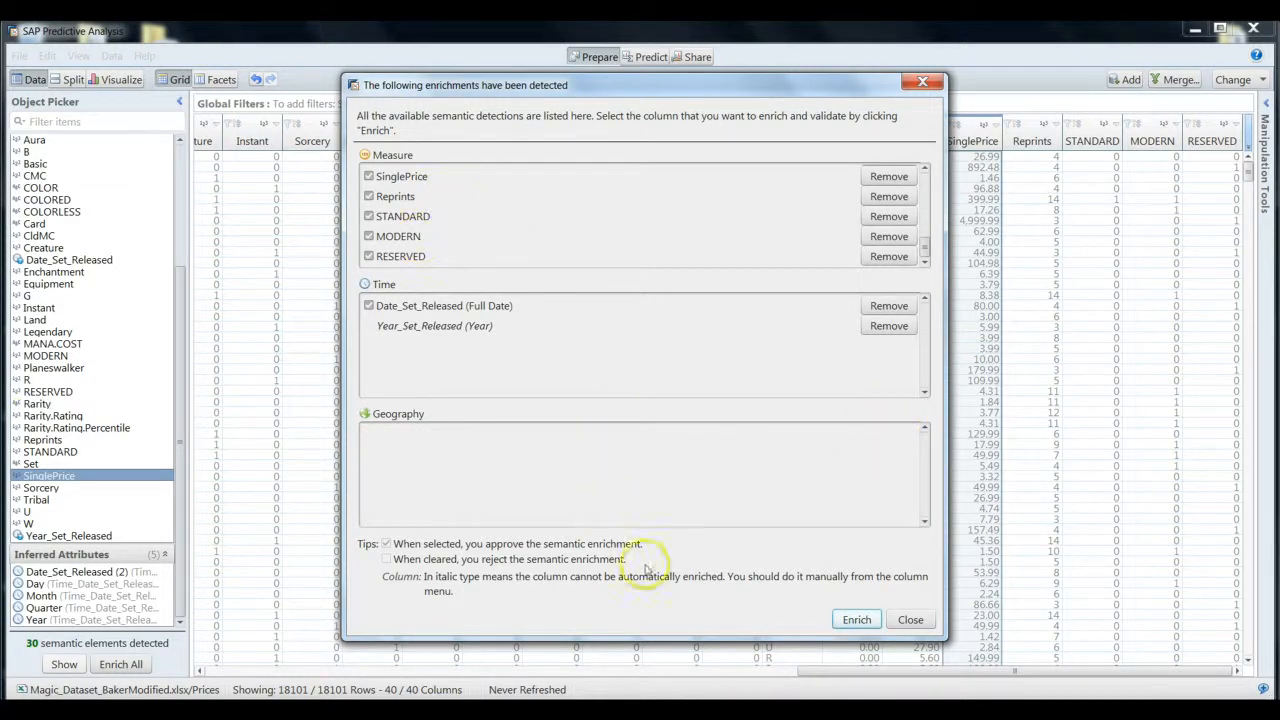
click(857, 620)
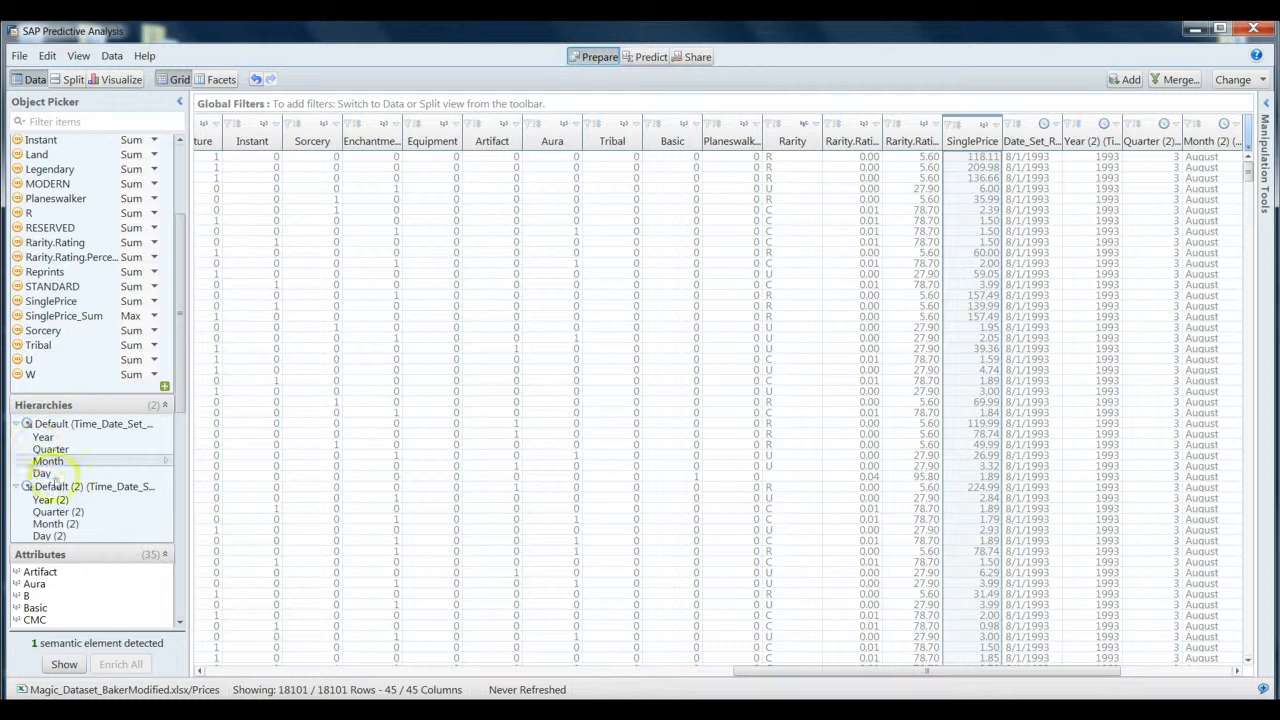
Delete the duplicate time hierarchy Default (2) of Time_Date_Set_Released (2) from the dataset's hierarchies
right_click(46, 486)
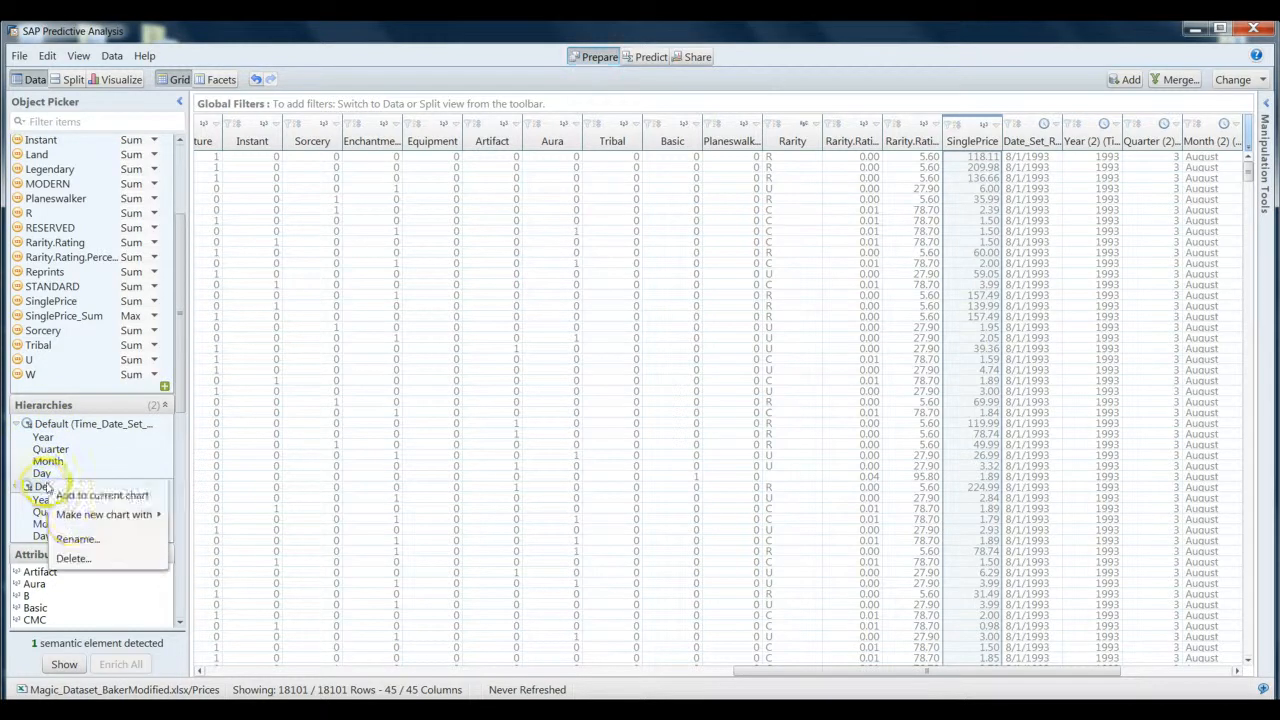
click(76, 559)
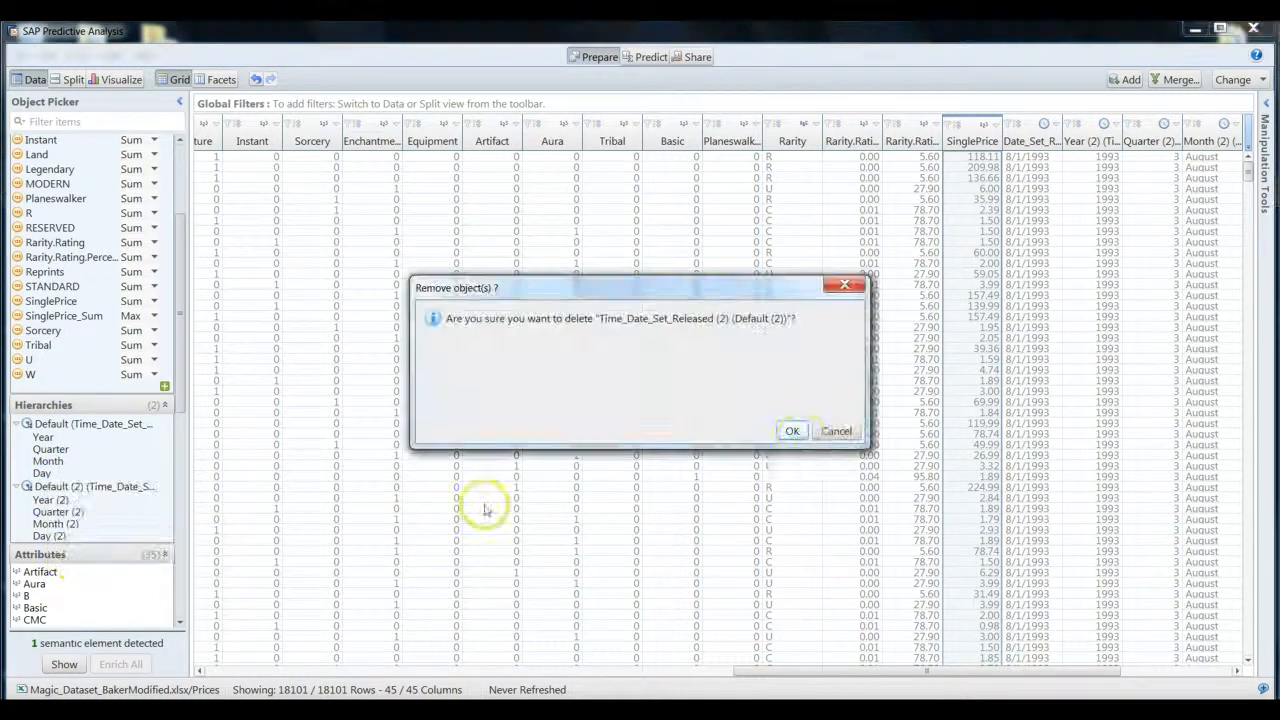
click(786, 428)
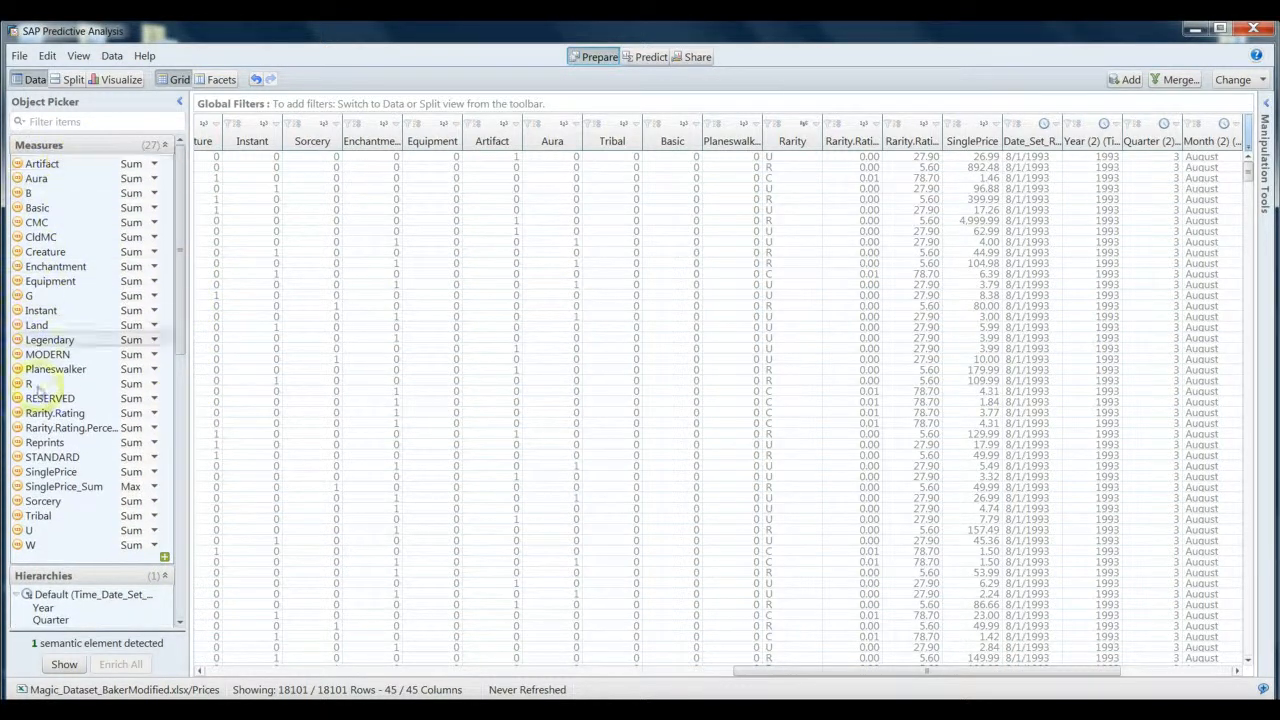
Review the measures, the aggregation options for RESERVED, and the attributes and inferred attributes in the Object Picker
drag(182, 199, 183, 430)
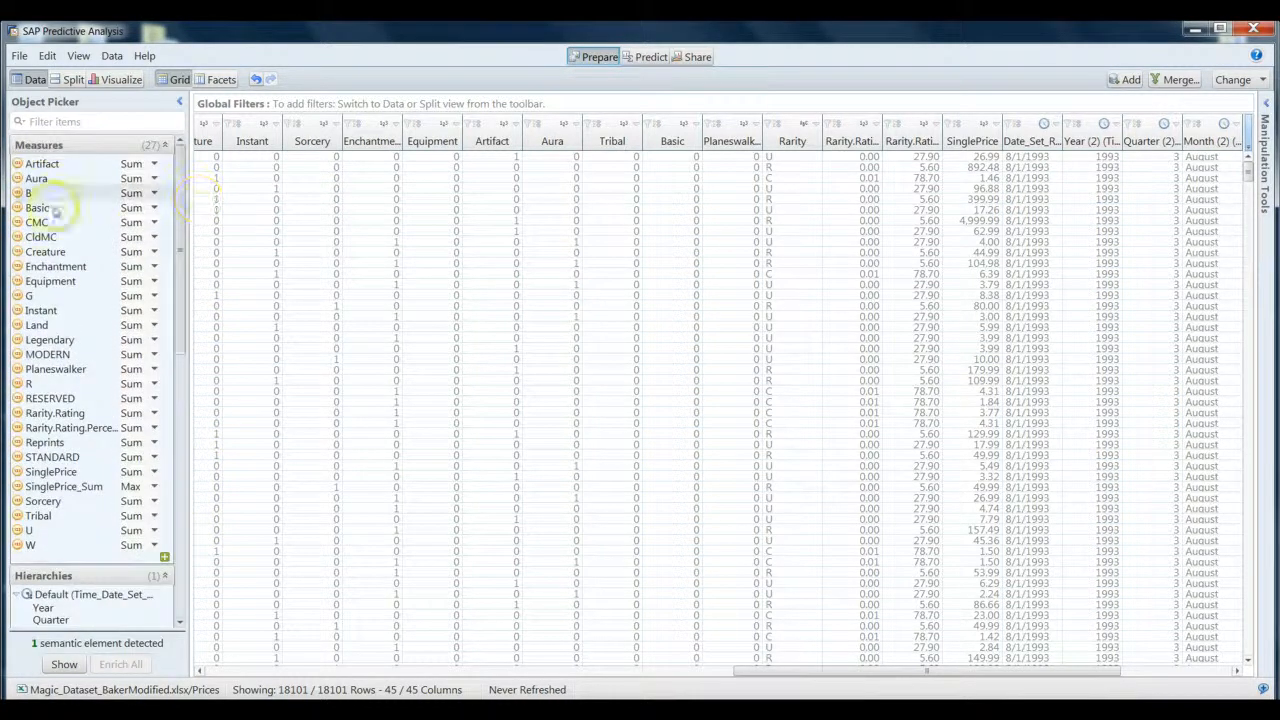
click(153, 398)
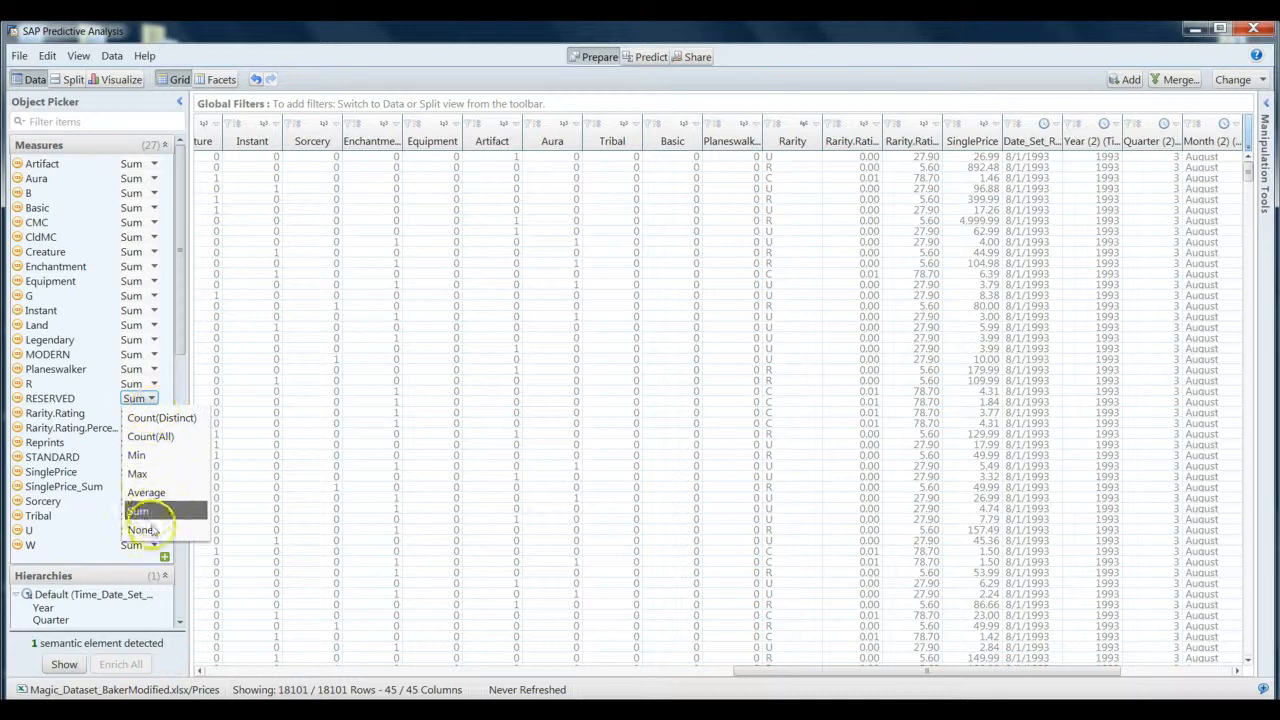
drag(180, 331, 186, 585)
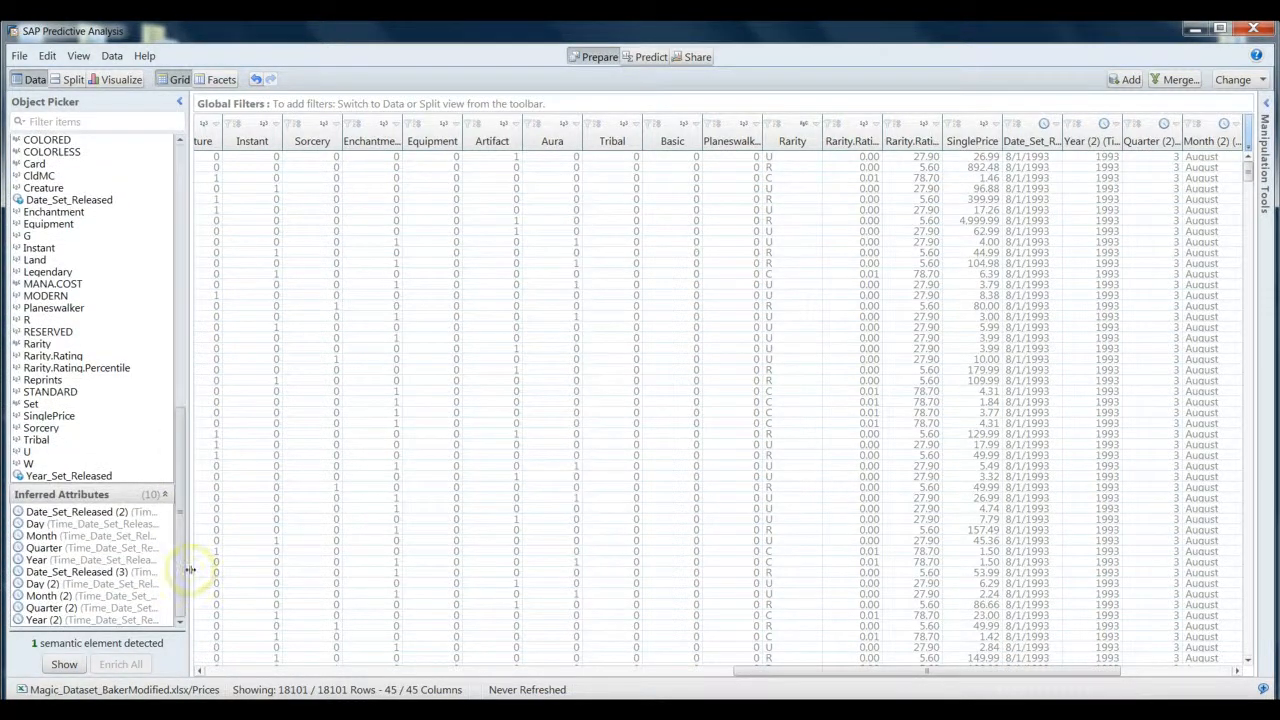